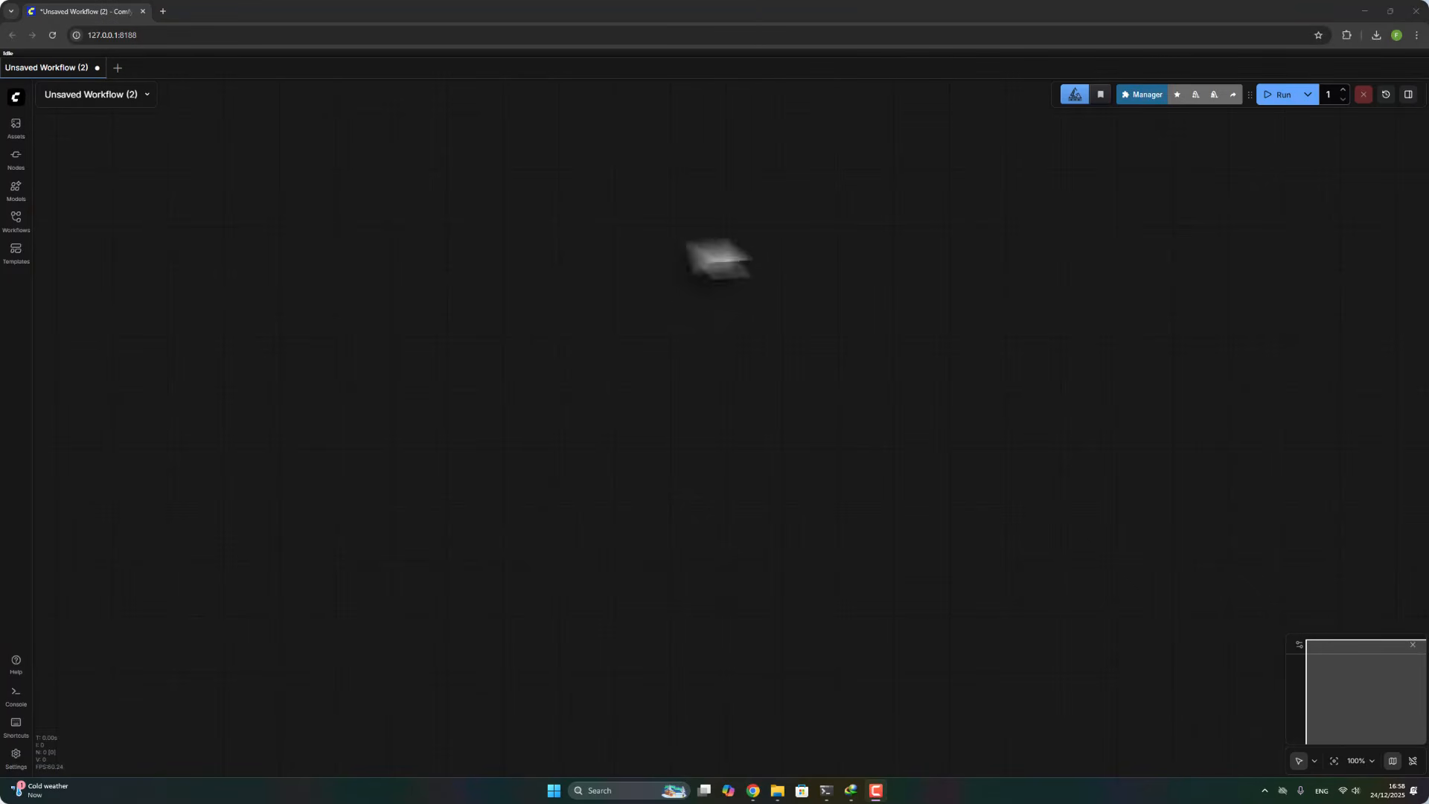
Search the workflow templates for "ltx" and load the LTXV Image to Video template.
{"action": "left_click", "coordinate": [14, 260]}
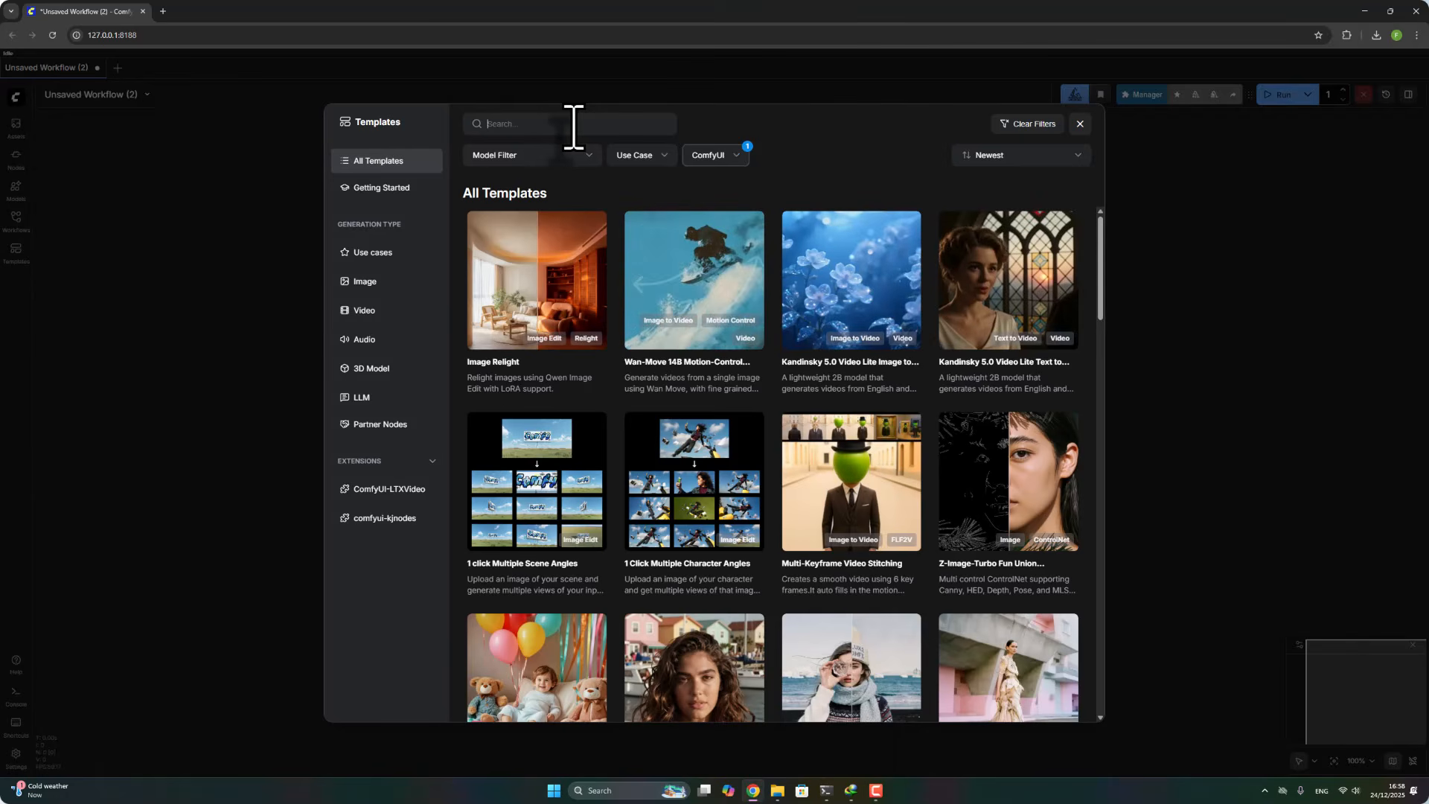
{"action": "type", "text": "ltxv"}
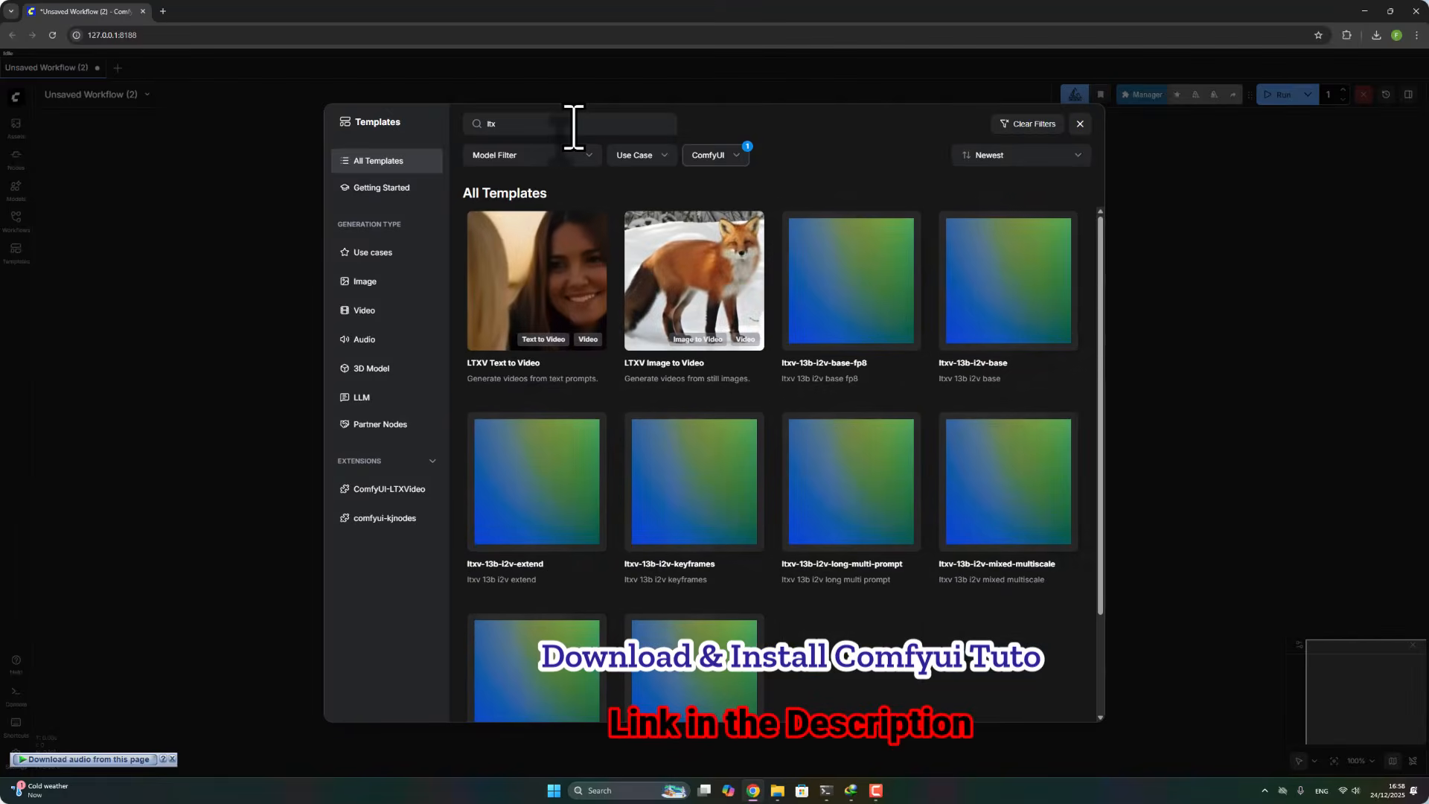
{"action": "mouse_move", "coordinate": [688, 322]}
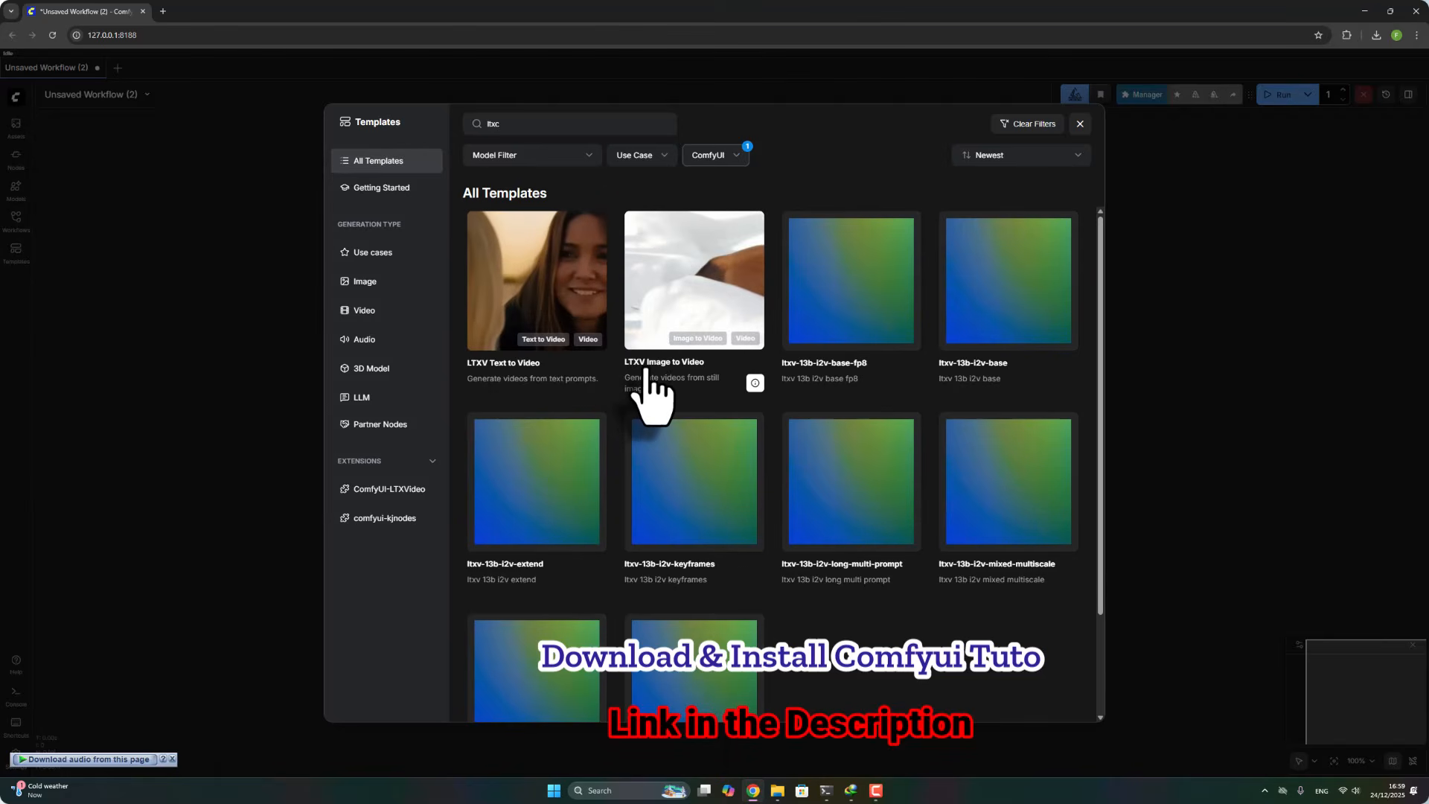
{"action": "left_click", "coordinate": [720, 309]}
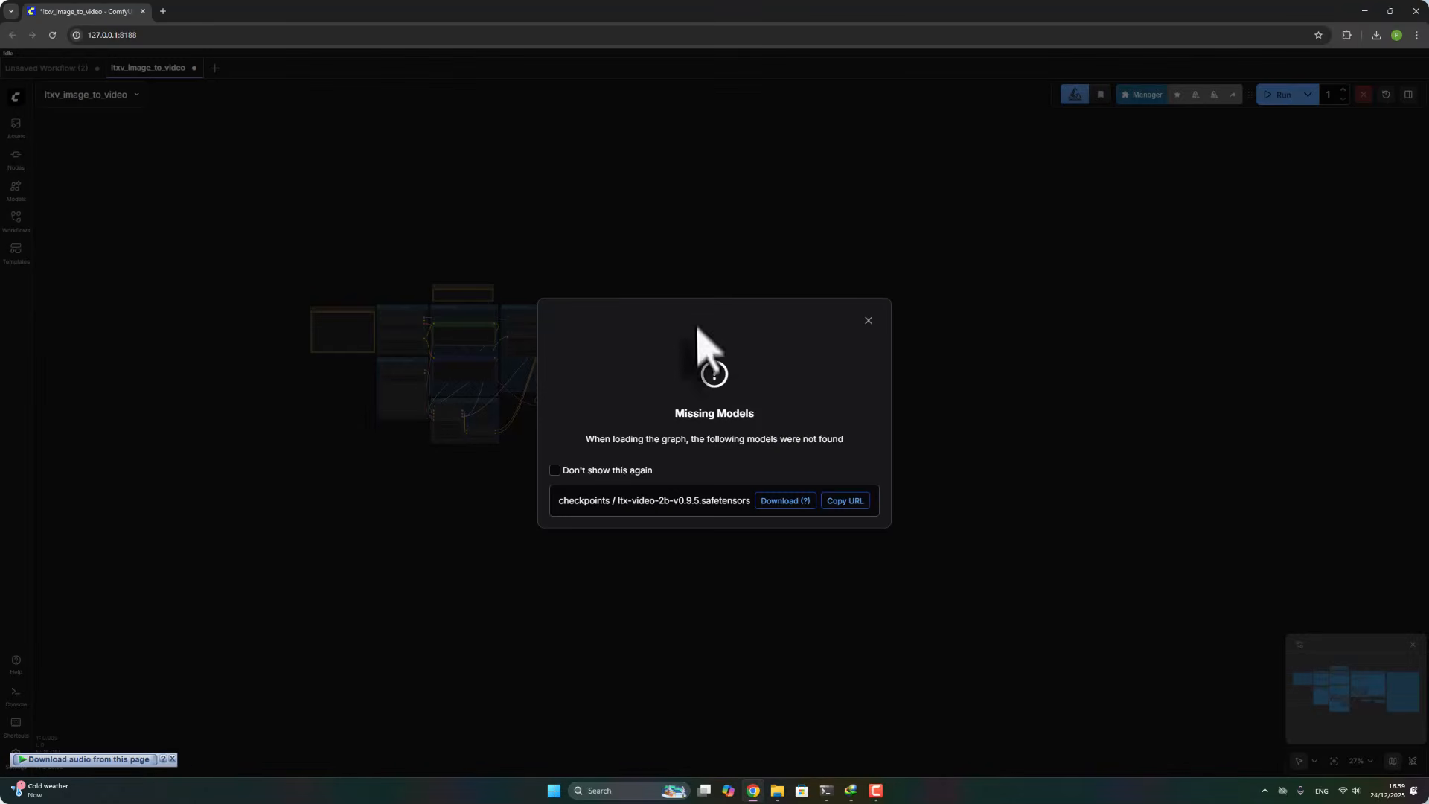
Start and cancel the download of the missing ltx-video-2b-v0.9.5.safetensors checkpoint, and dismiss the missing-models notice.
{"action": "left_click", "coordinate": [774, 505]}
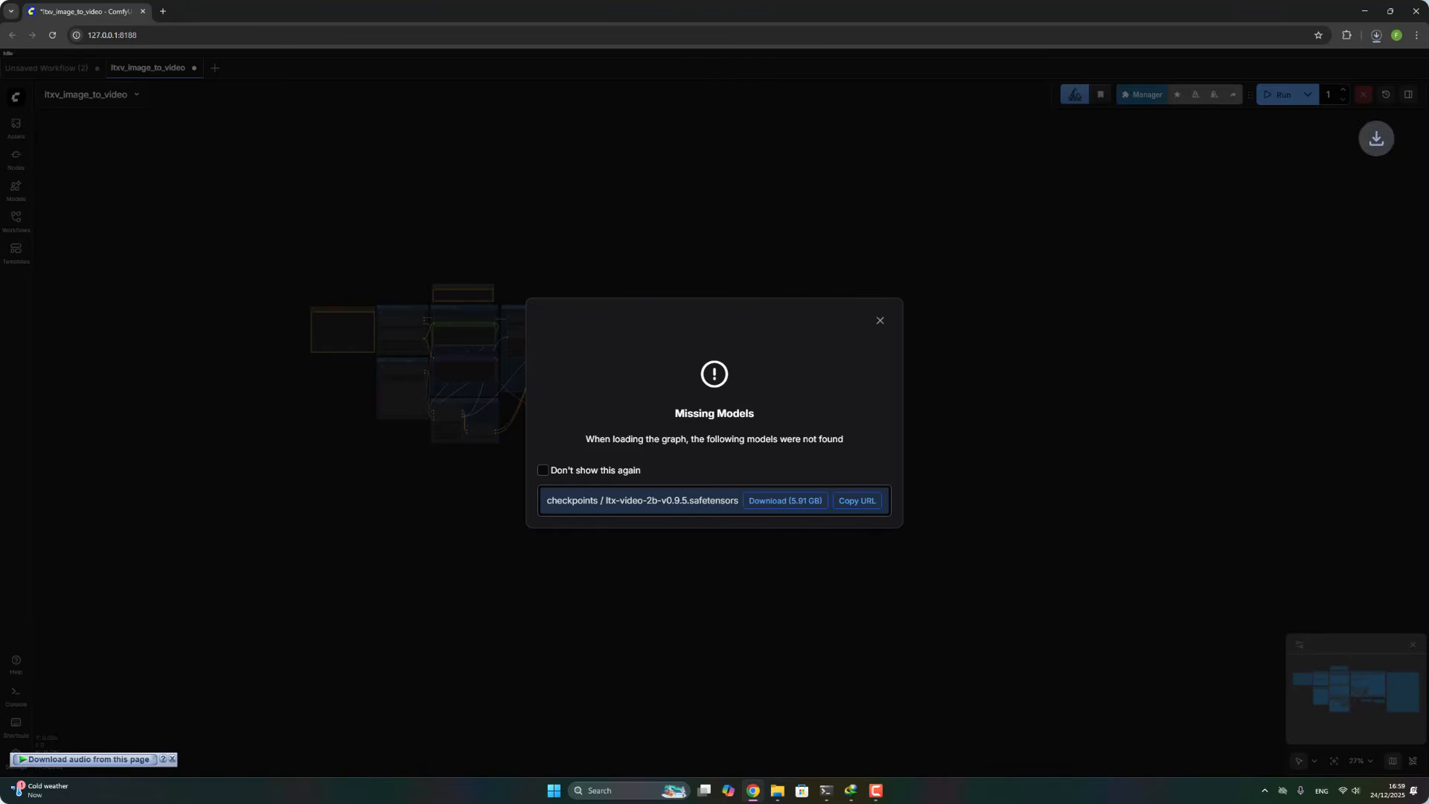
{"action": "left_click", "coordinate": [1376, 35]}
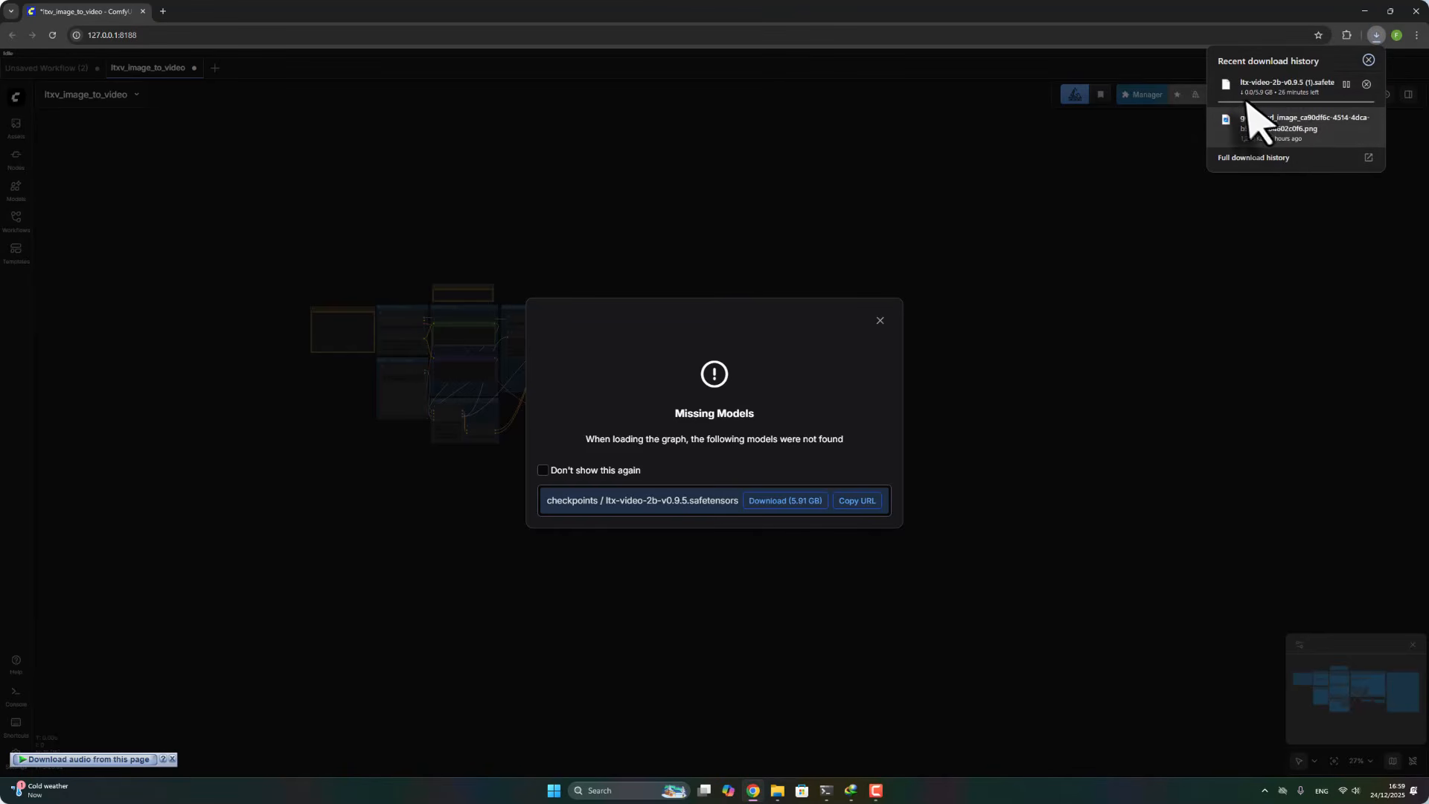
{"action": "left_click", "coordinate": [1367, 85]}
{"action": "left_click", "coordinate": [1154, 436]}
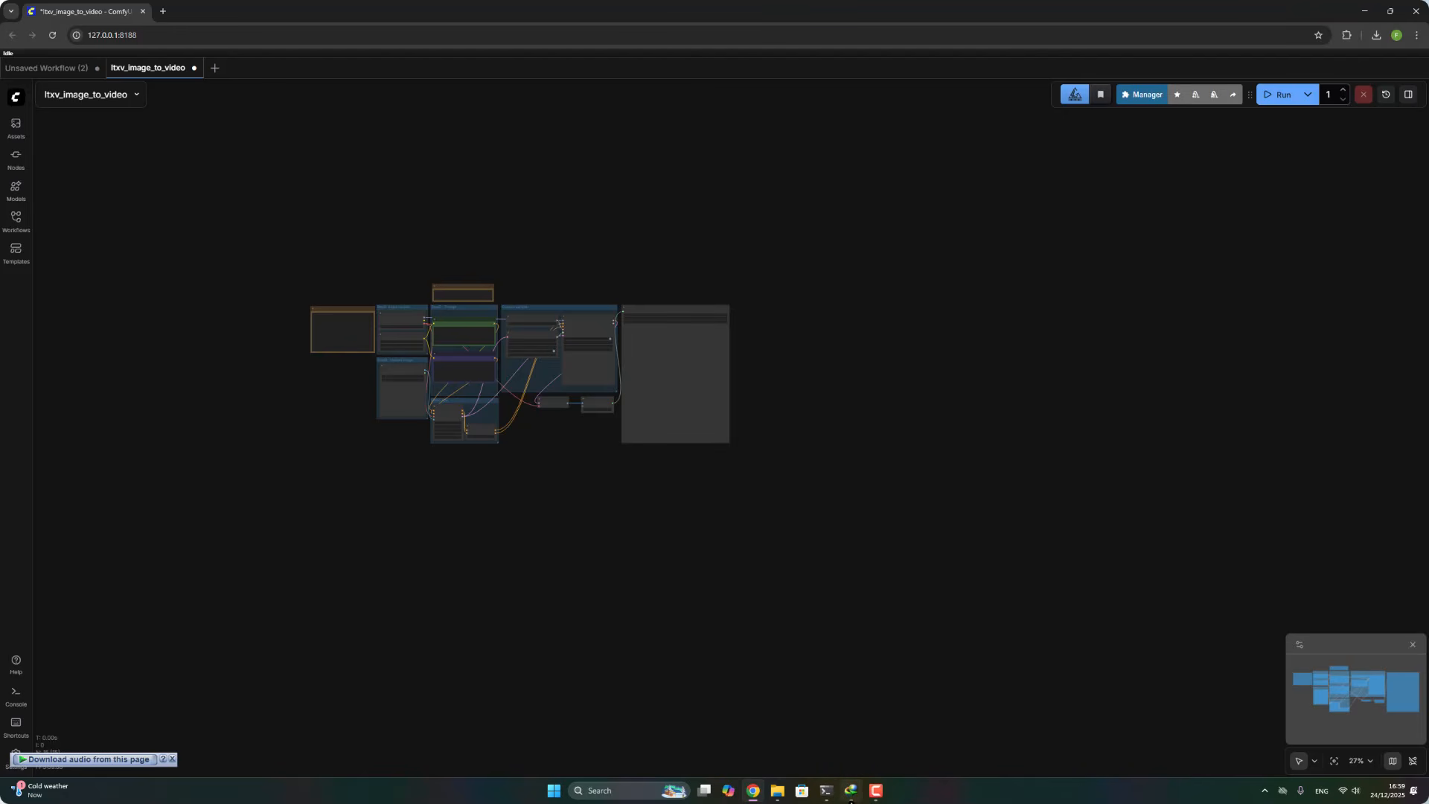
Switch to Internet Download Manager and show the already downloaded ltx-video-2b-v0.9.5.safetensors file in its folder.
{"action": "left_click", "coordinate": [851, 791]}
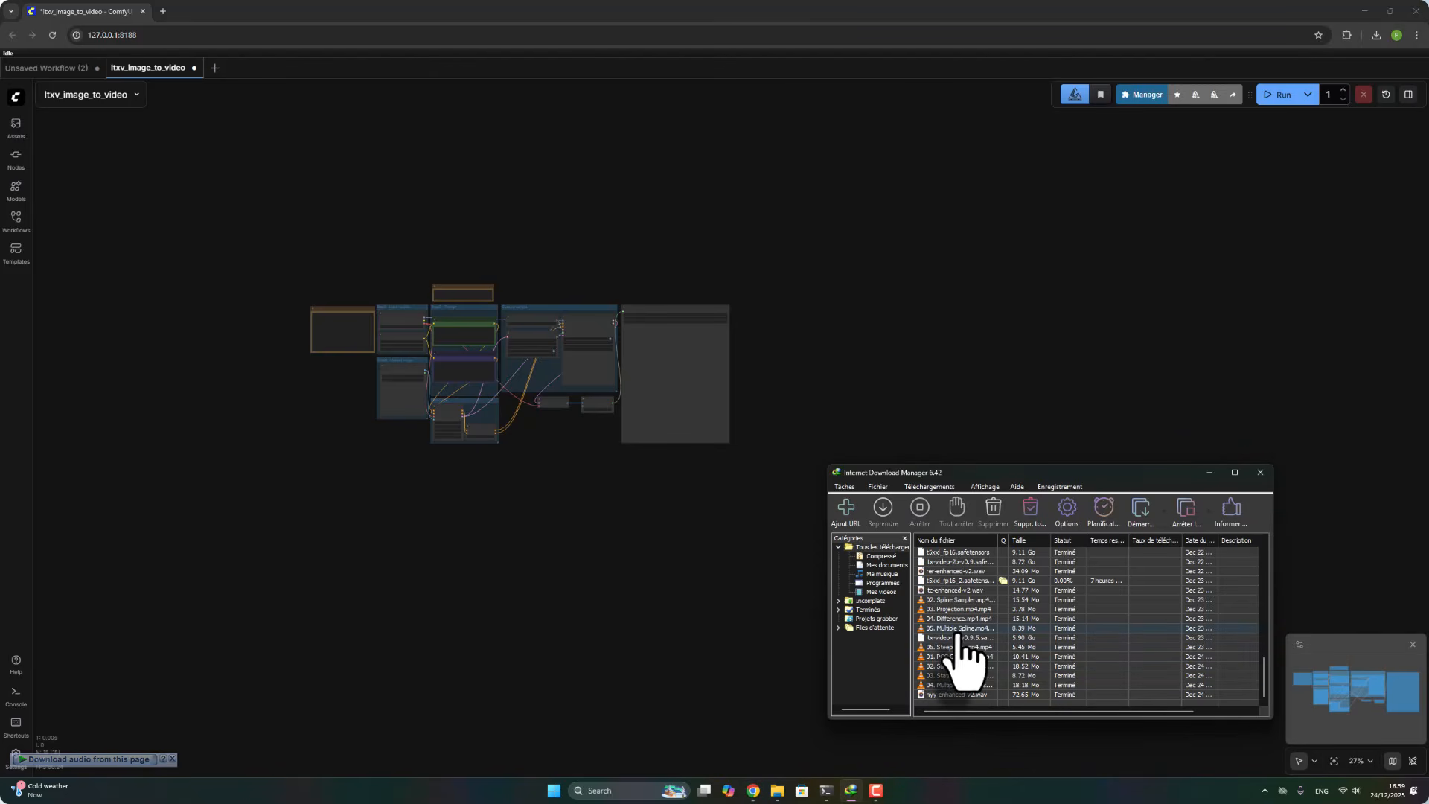
{"action": "right_click", "coordinate": [946, 634]}
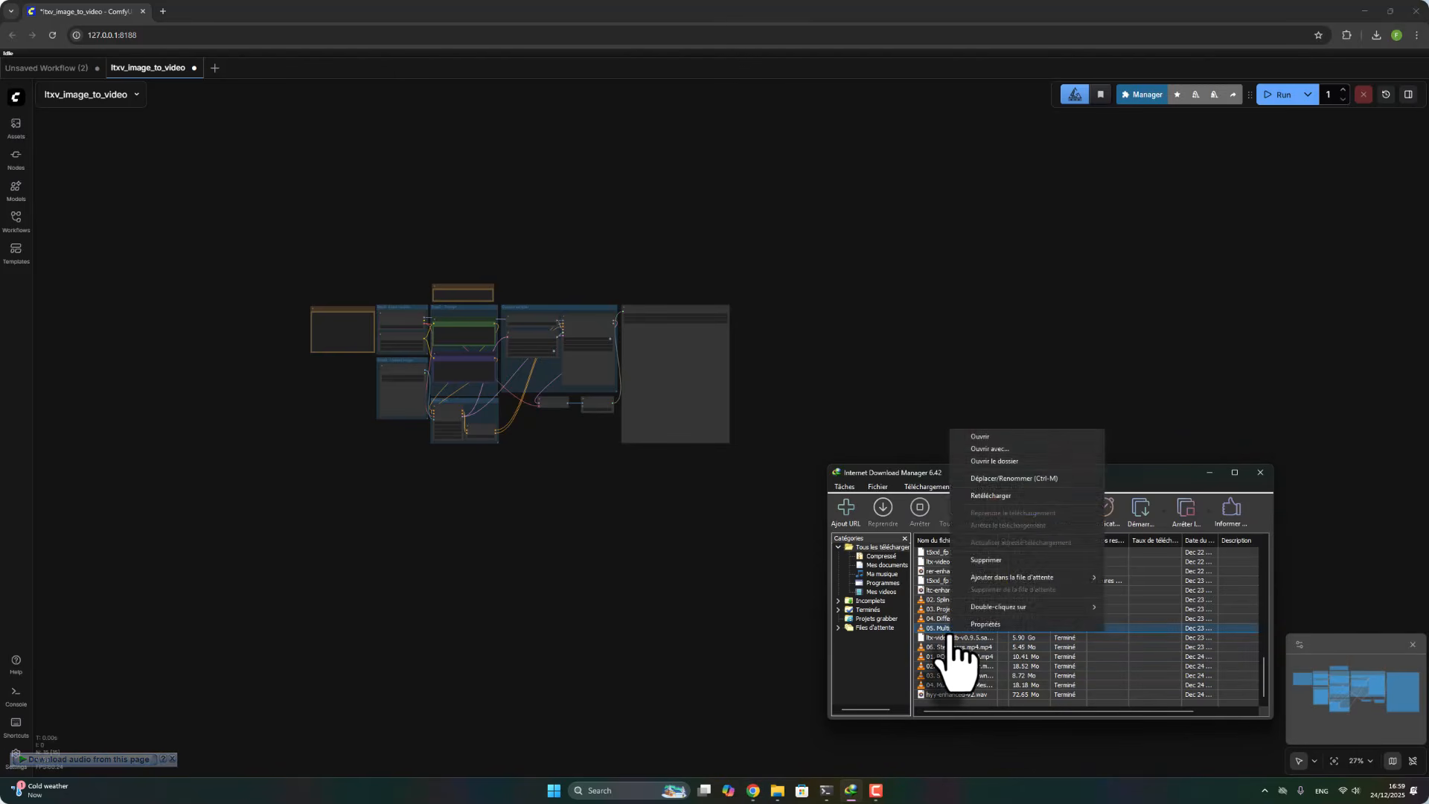
{"action": "left_click", "coordinate": [1030, 467]}
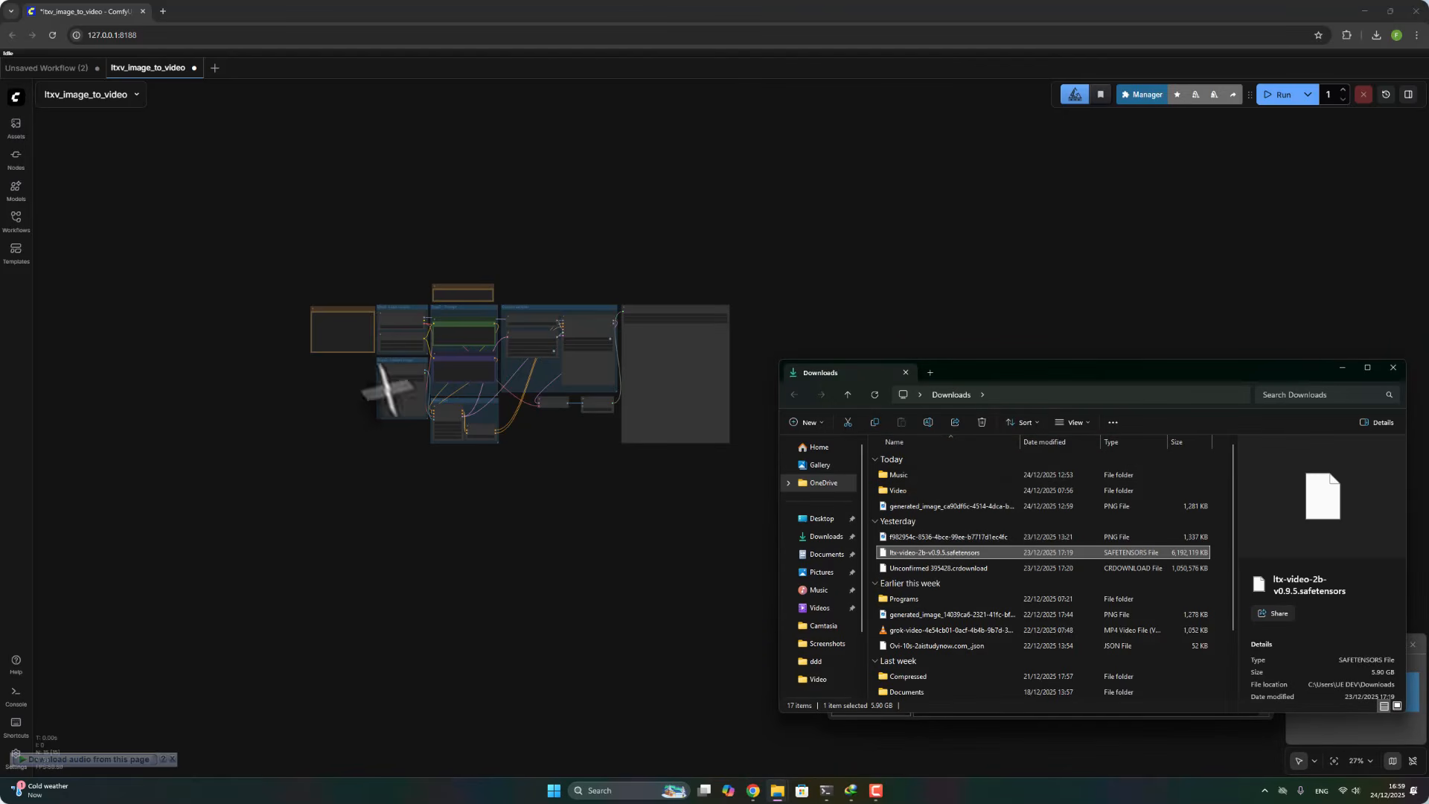
Add a second File Explorer tab and place its window beside the ComfyUI_windows_portable folder window on the desktop.
{"action": "left_click", "coordinate": [930, 372]}
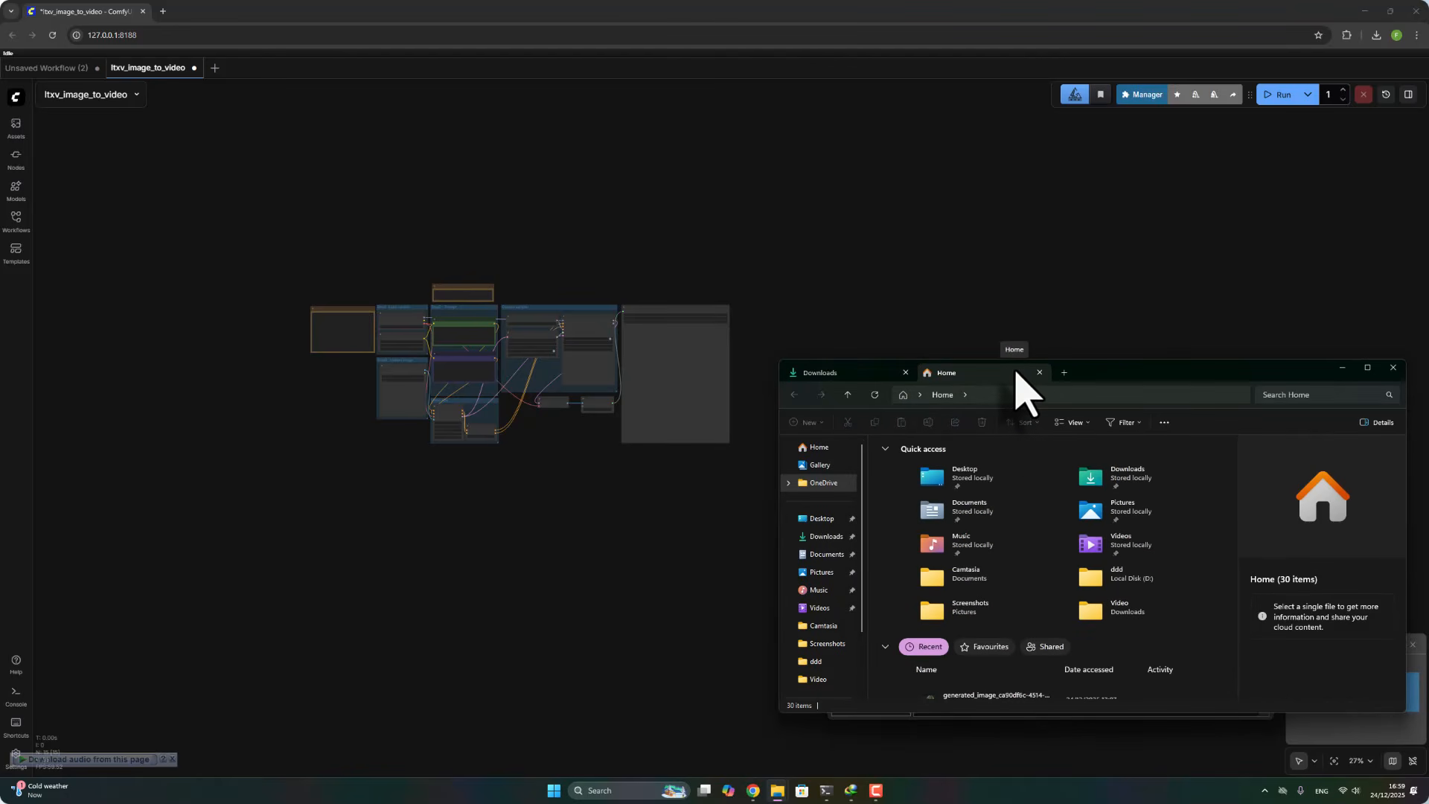
{"action": "left_click_drag", "start_coordinate": [983, 391], "coordinate": [428, 376]}
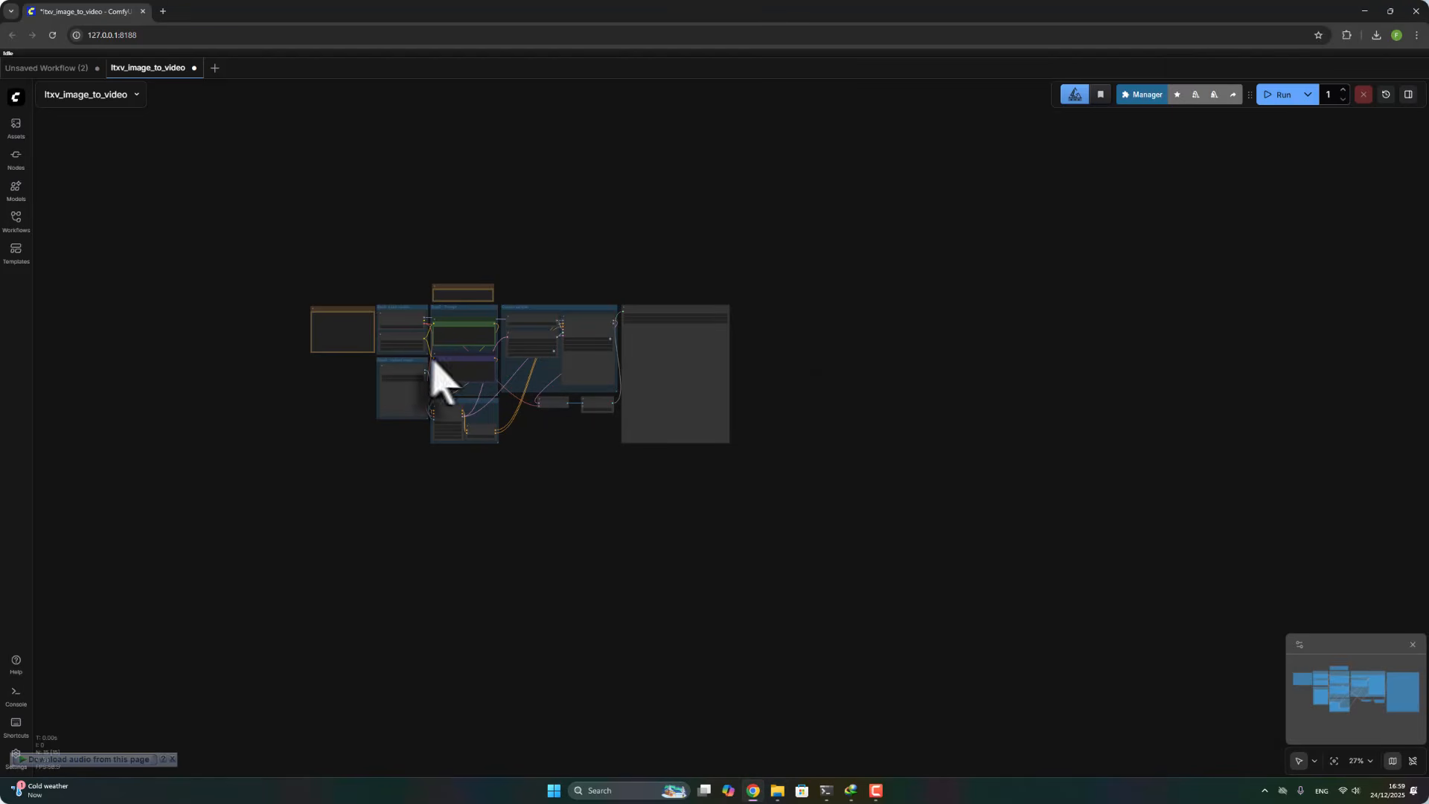
{"action": "left_click", "coordinate": [1365, 10]}
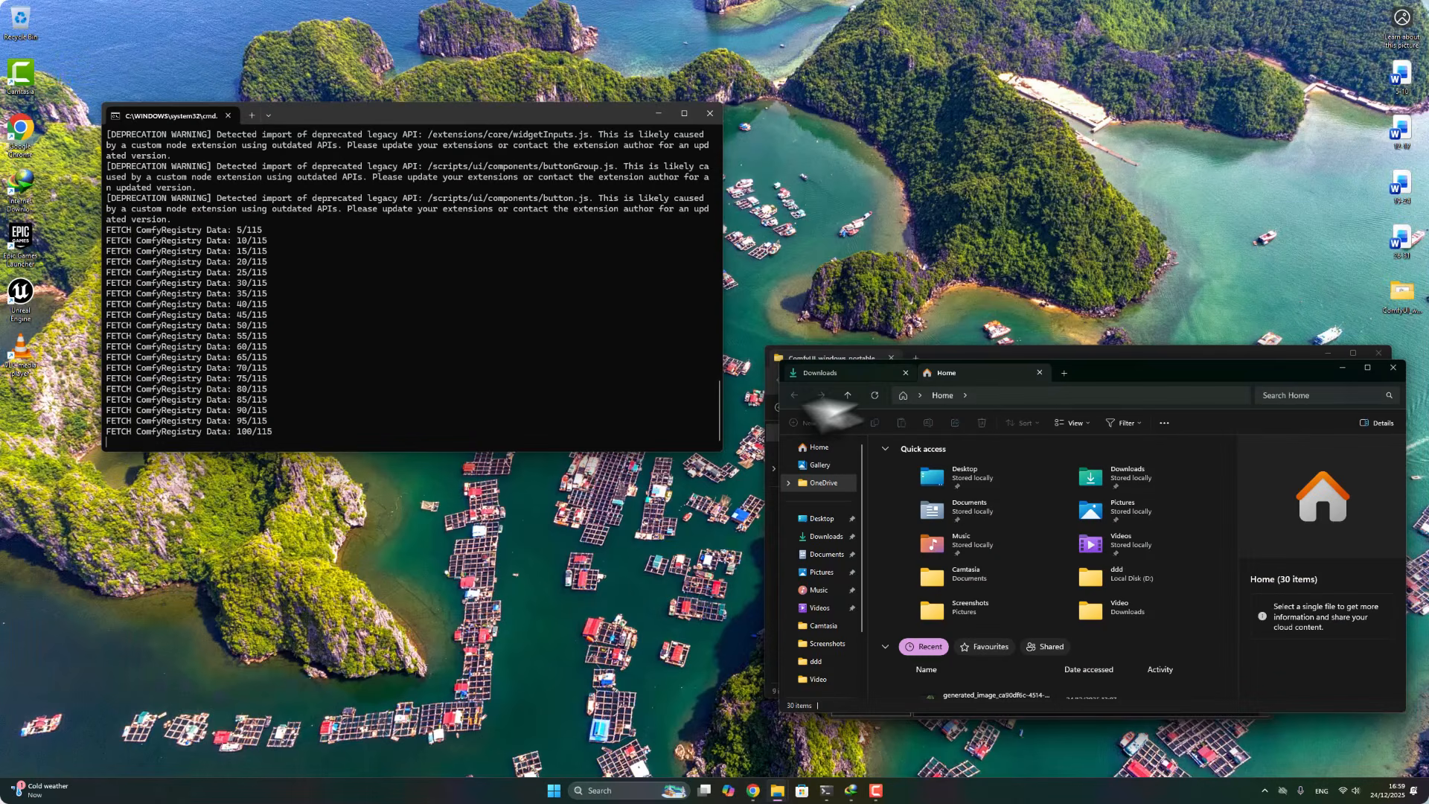
{"action": "left_click_drag", "start_coordinate": [1133, 381], "coordinate": [499, 347]}
{"action": "left_click", "coordinate": [1210, 474]}
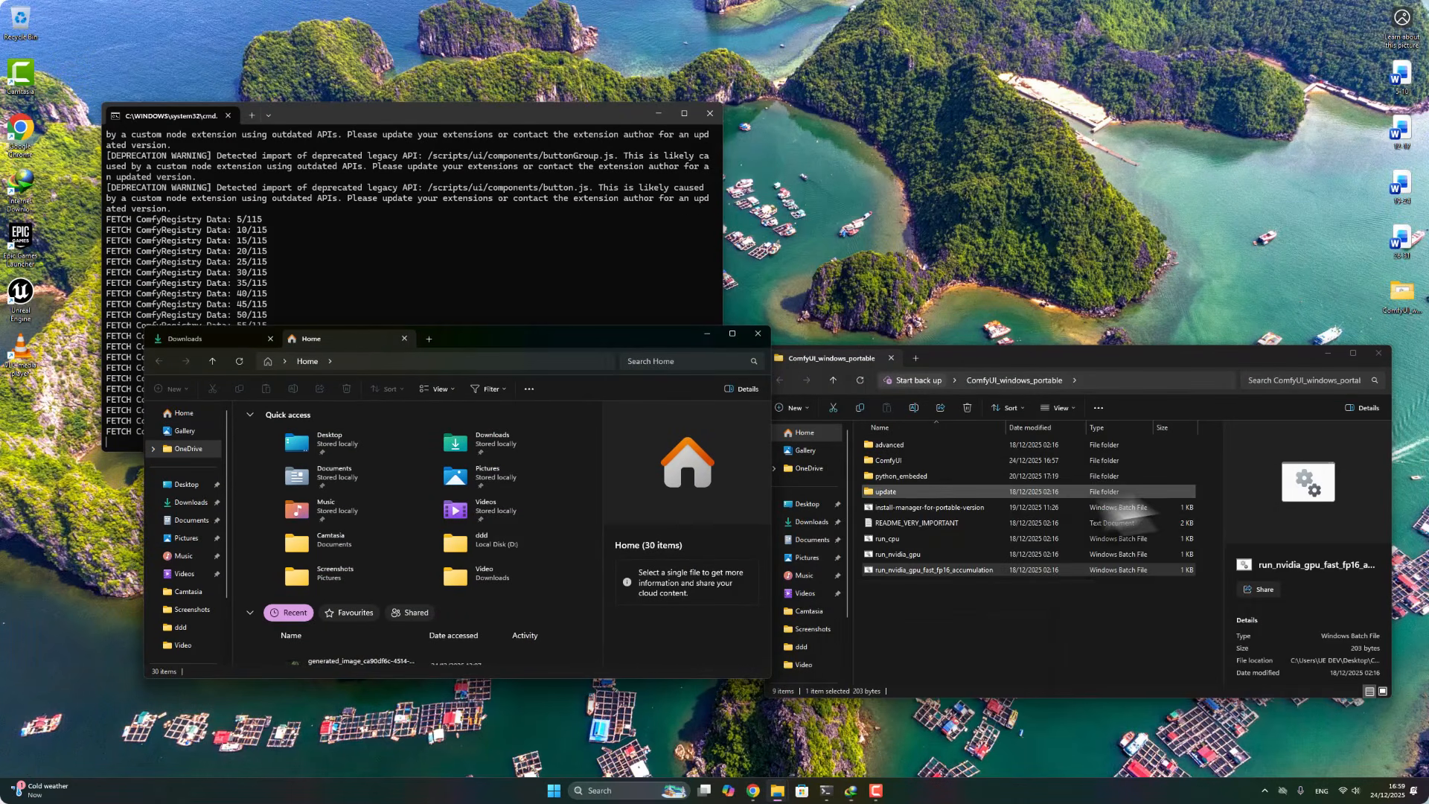
Switch to Chrome, reload the ComfyUI page to check for missing models, and return to the desktop.
{"action": "left_click", "coordinate": [754, 793]}
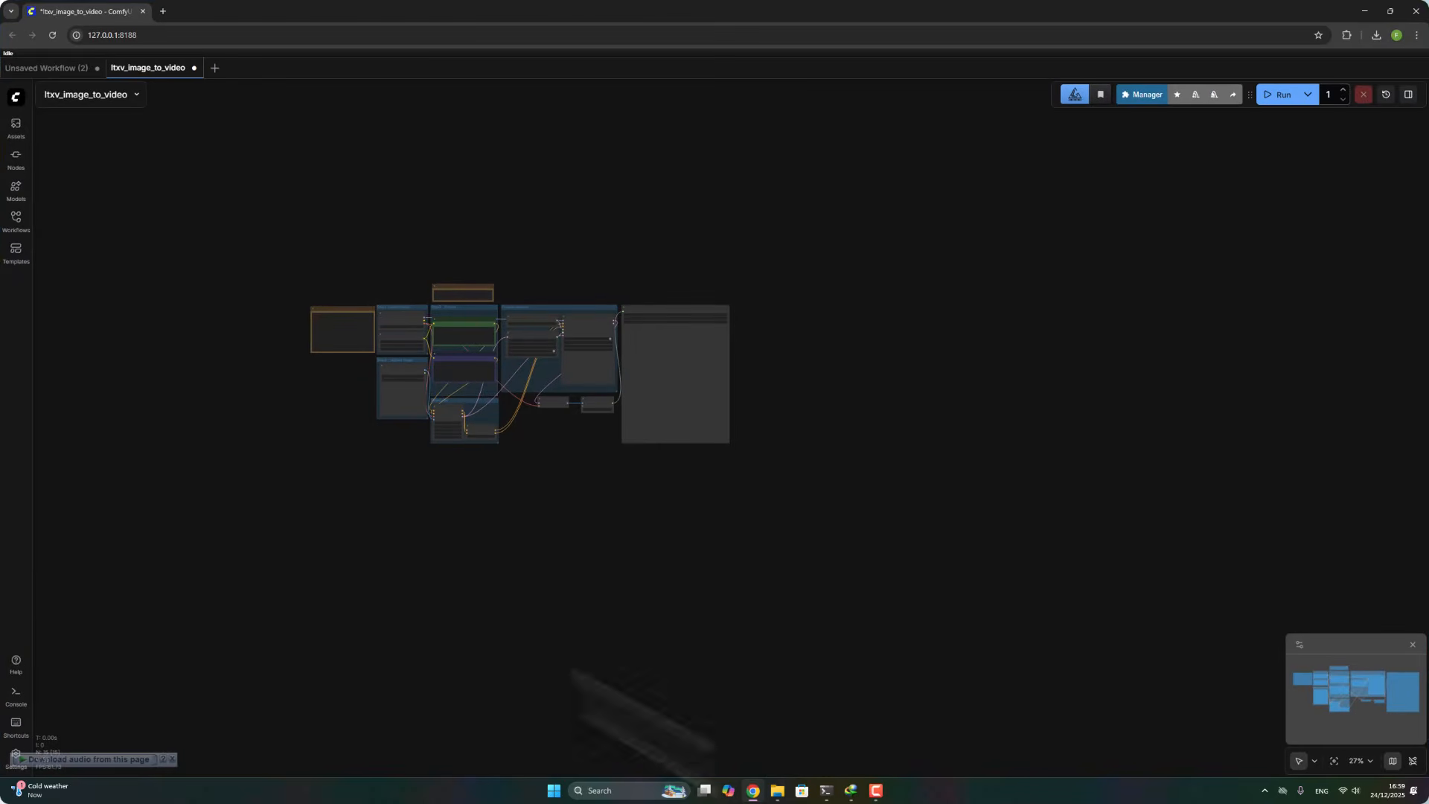
{"action": "left_click", "coordinate": [53, 37]}
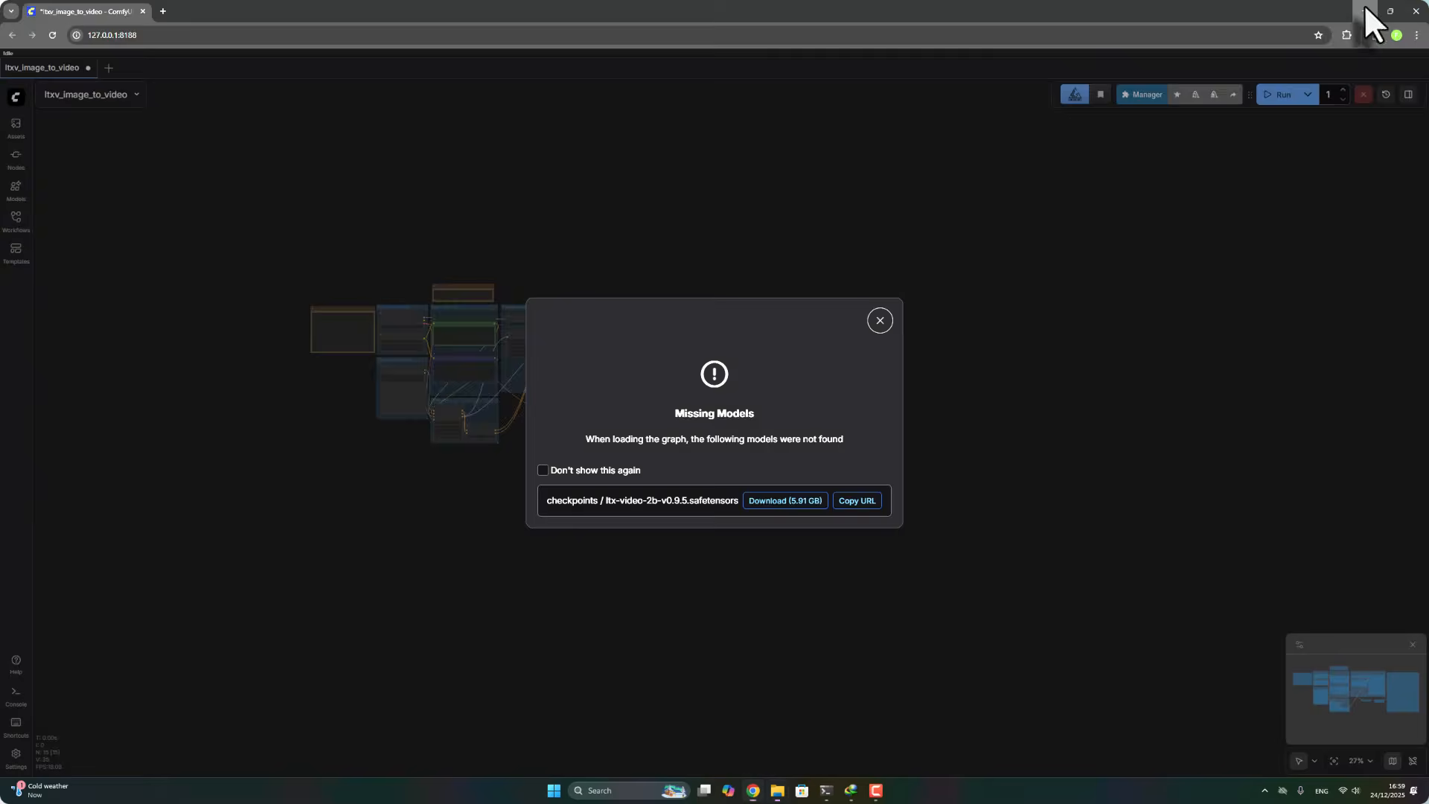
{"action": "left_click", "coordinate": [1365, 10]}
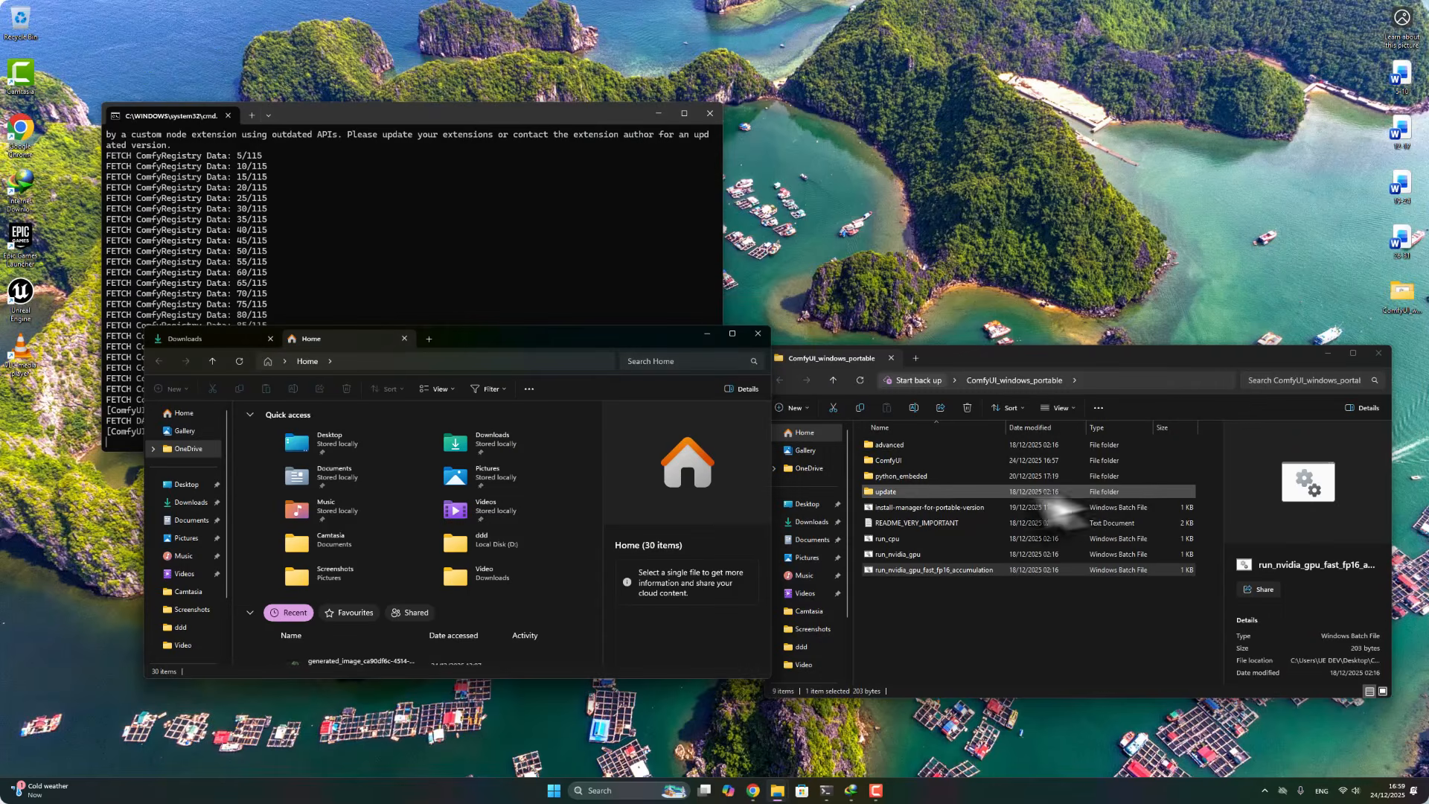
In the ComfyUI_windows_portable folder, navigate to ComfyUI > models > checkpoints.
{"action": "double_click", "coordinate": [932, 458]}
{"action": "double_click", "coordinate": [933, 459]}
{"action": "left_click", "coordinate": [1098, 381]}
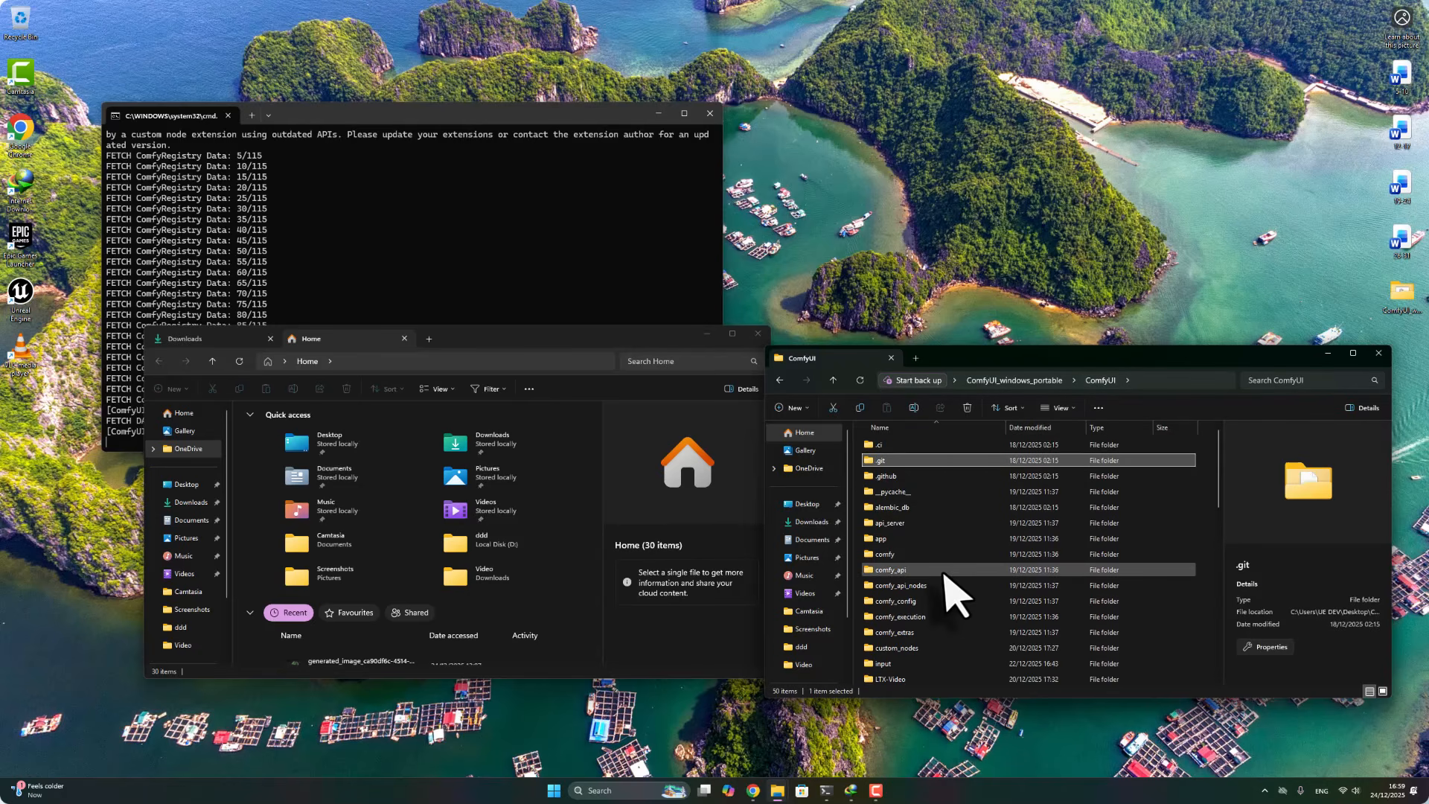
{"action": "scroll", "coordinate": [953, 588], "scroll_direction": "down", "scroll_amount": 4}
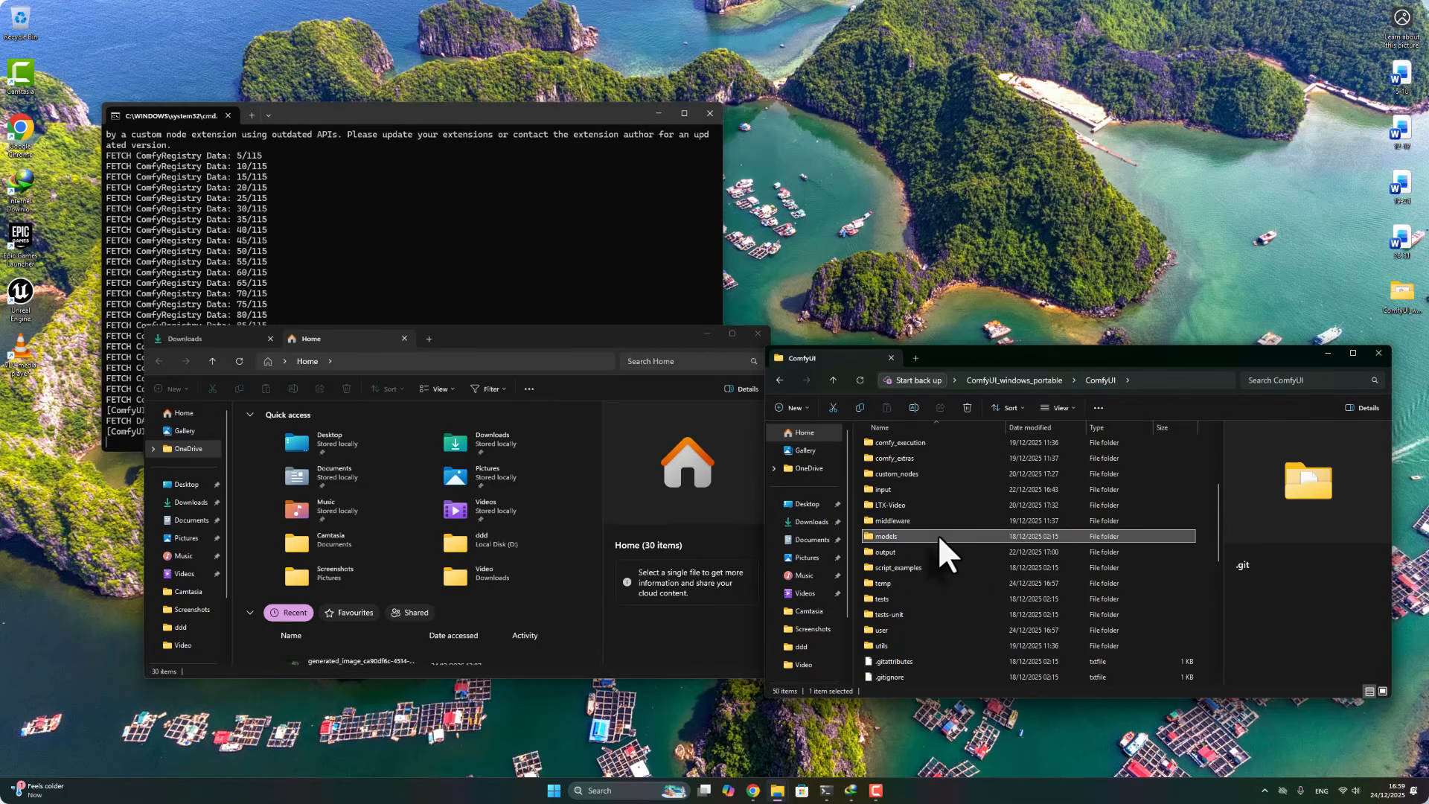
{"action": "double_click", "coordinate": [938, 536]}
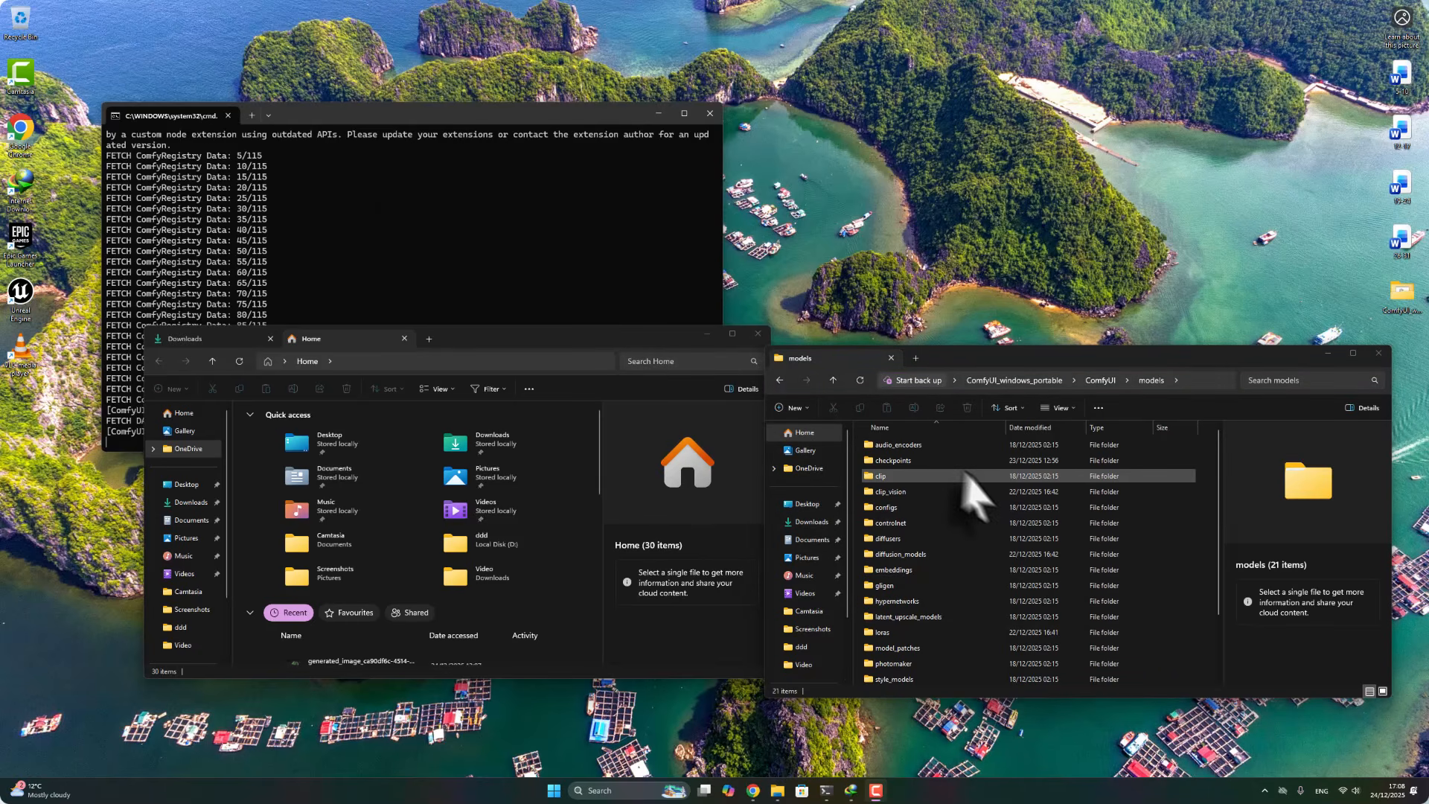
{"action": "double_click", "coordinate": [898, 461]}
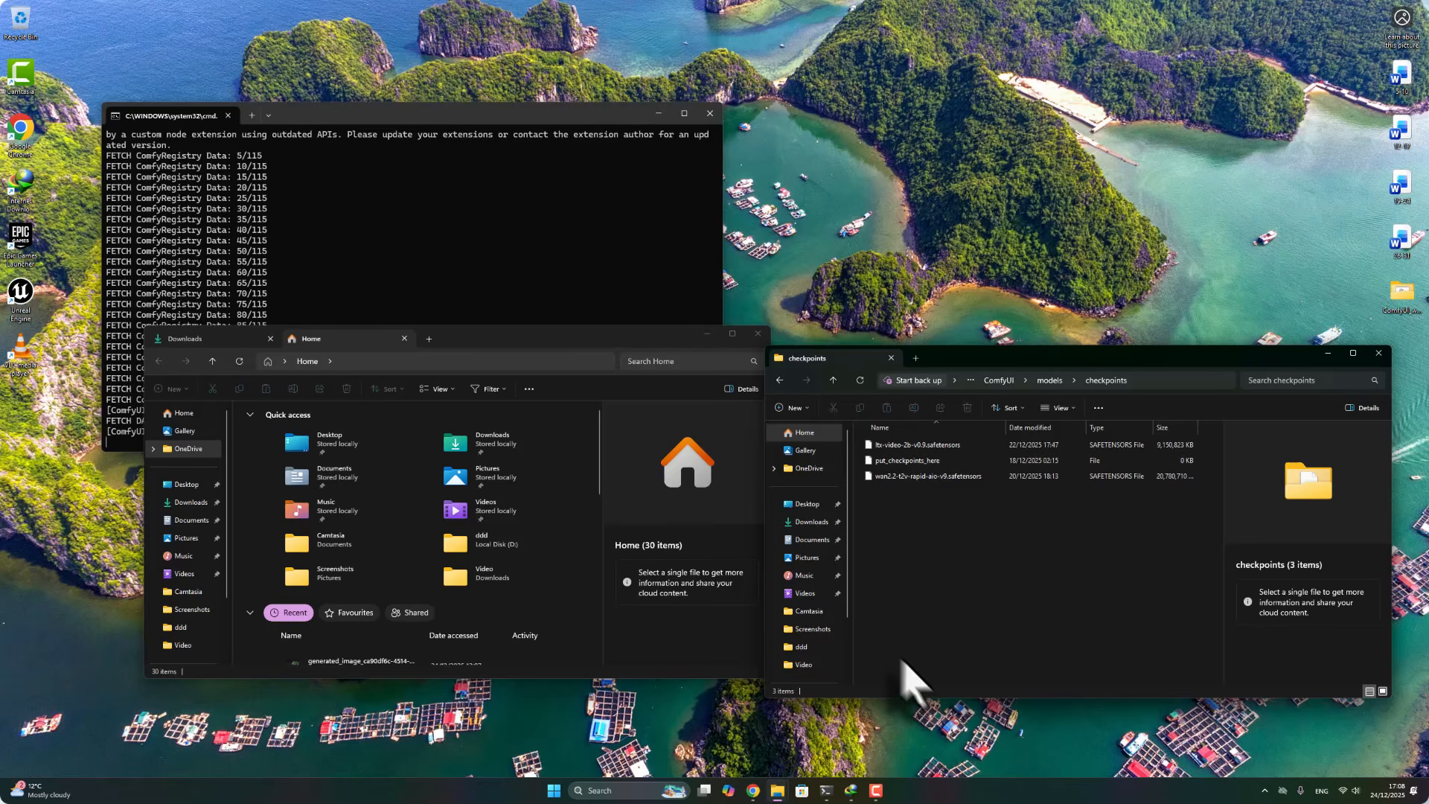
Move ltx-video-2b-v0.9.5.safetensors from Downloads into the checkpoints folder and close both folder windows.
{"action": "left_click", "coordinate": [188, 503]}
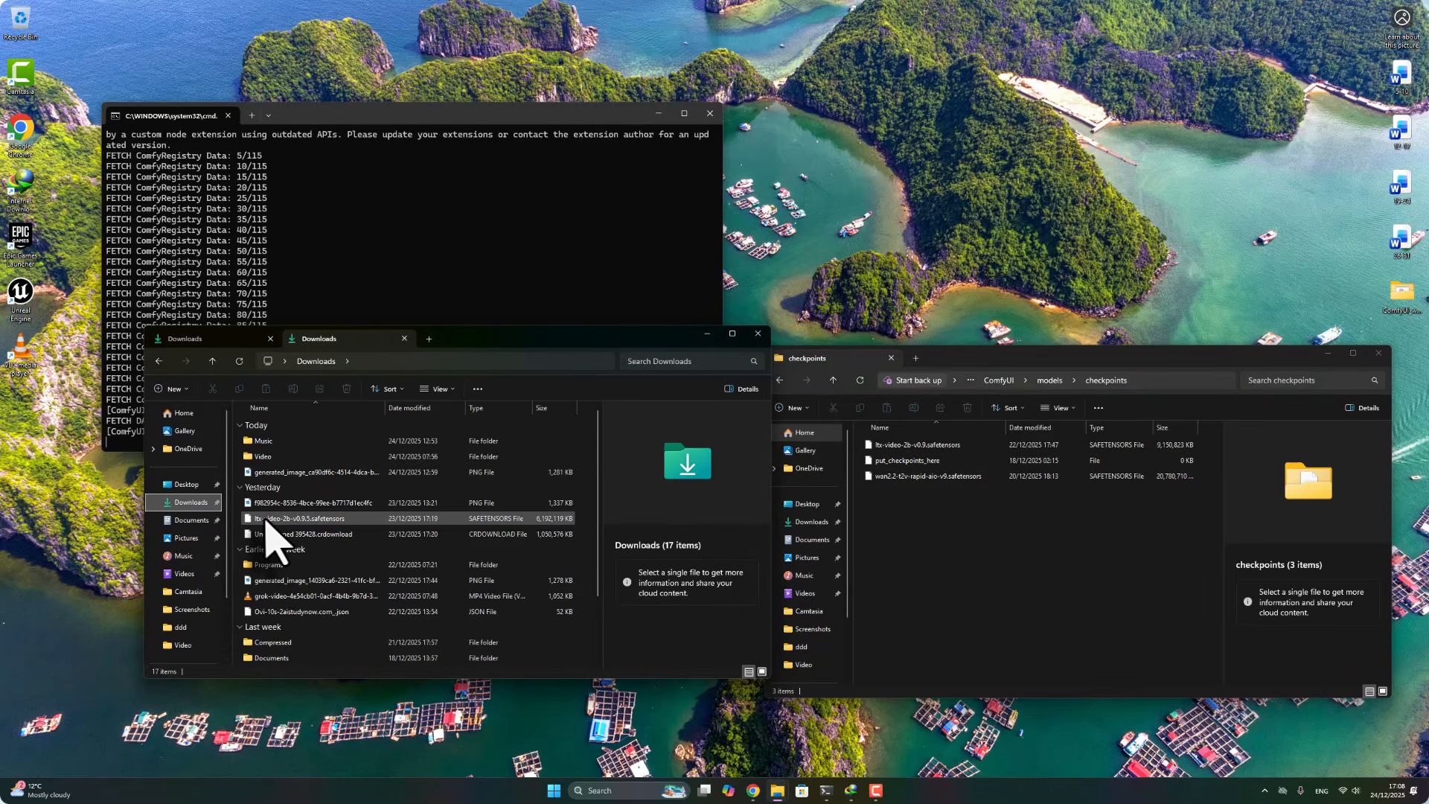
{"action": "left_click_drag", "start_coordinate": [266, 519], "coordinate": [1008, 543]}
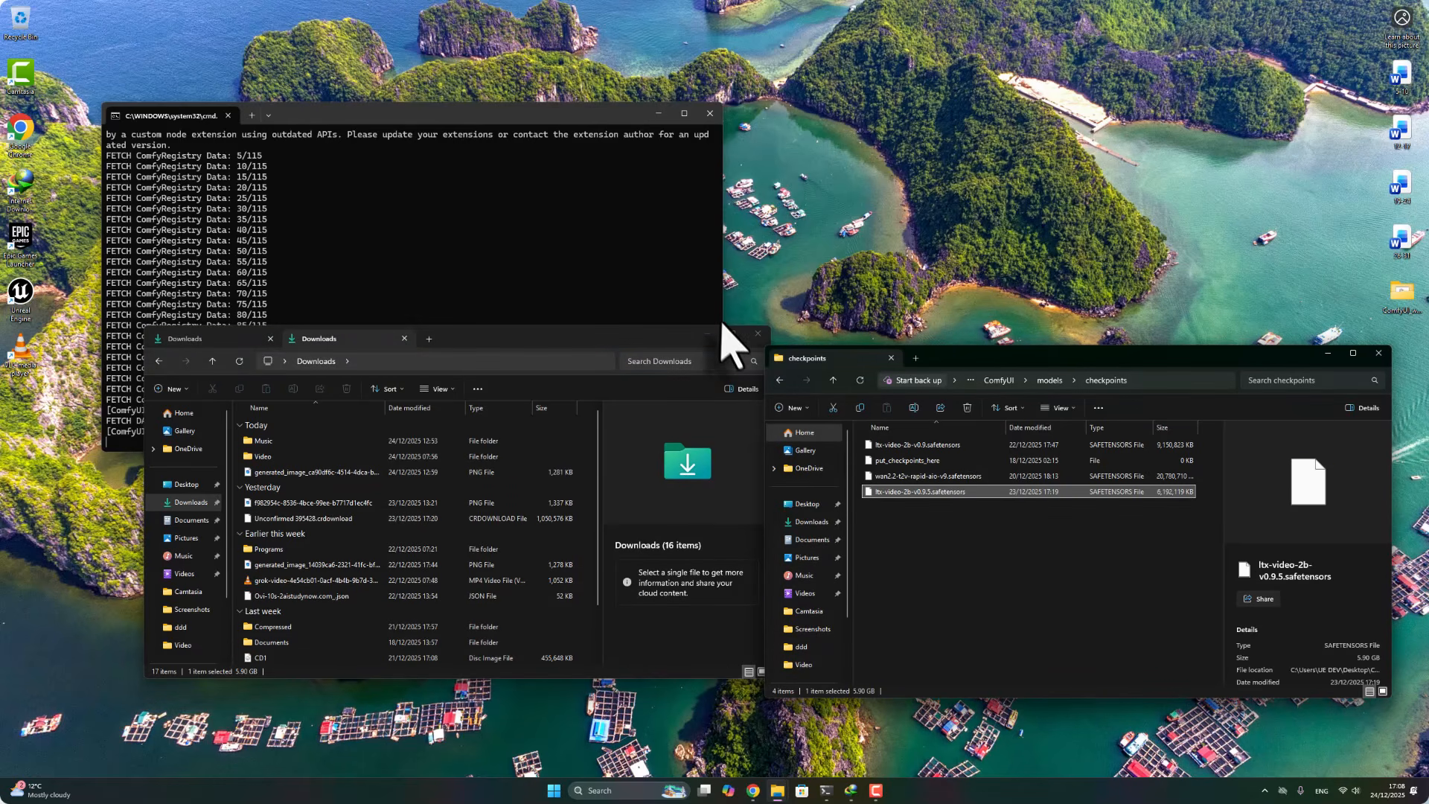
{"action": "left_click", "coordinate": [758, 335]}
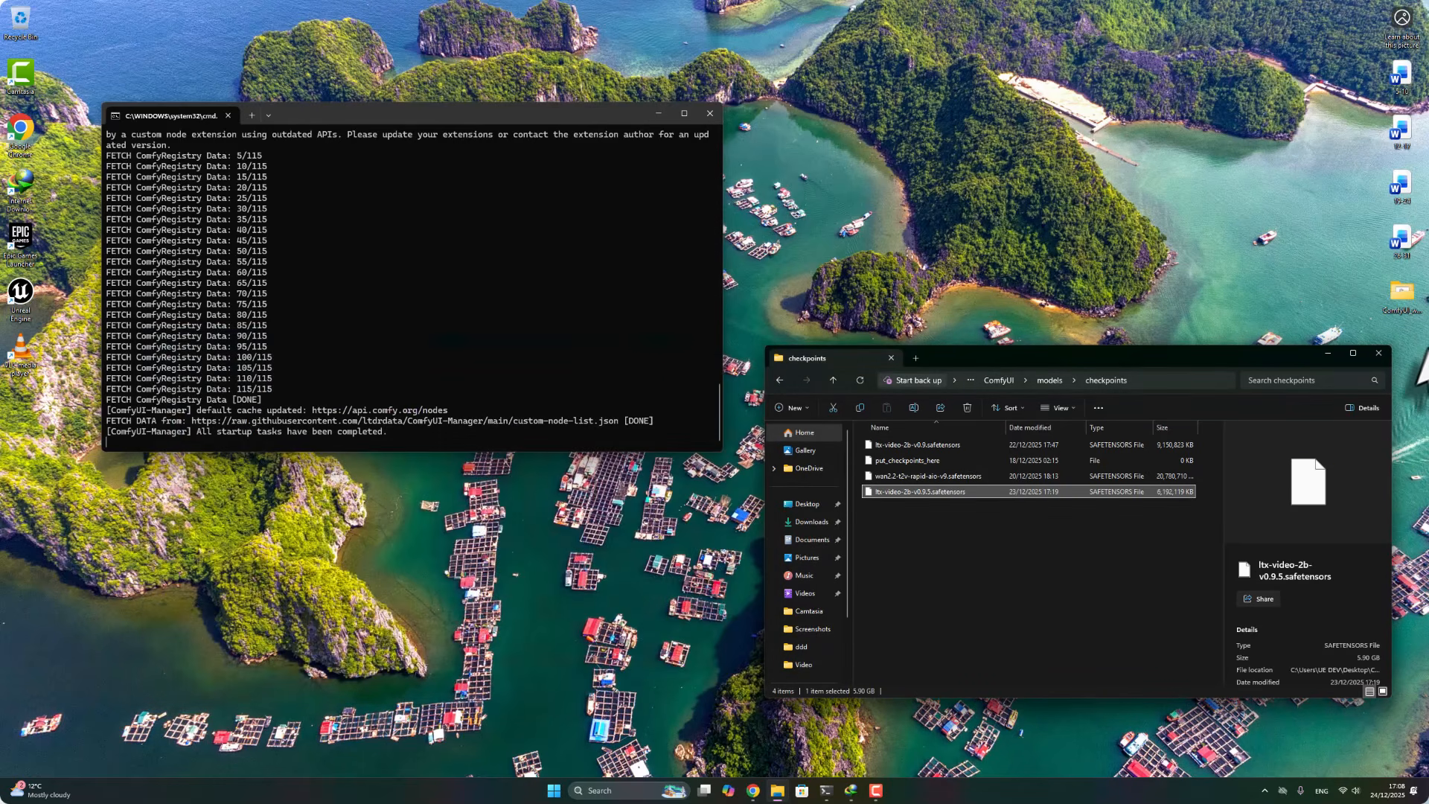
{"action": "left_click", "coordinate": [1379, 354]}
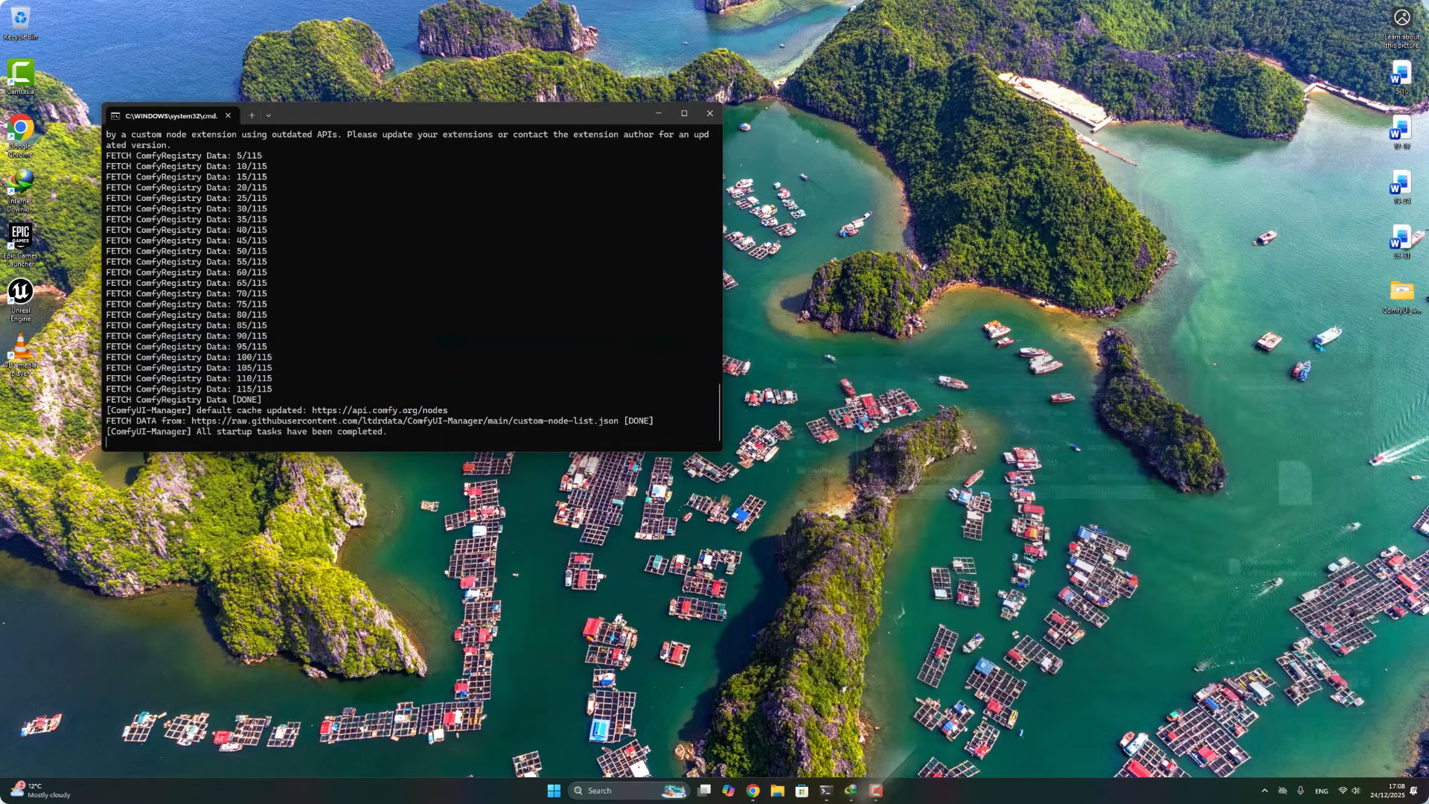
Switch to Chrome, reload the ComfyUI page, and examine the workflow's model links note and Step1 model loader nodes.
{"action": "left_click", "coordinate": [759, 794]}
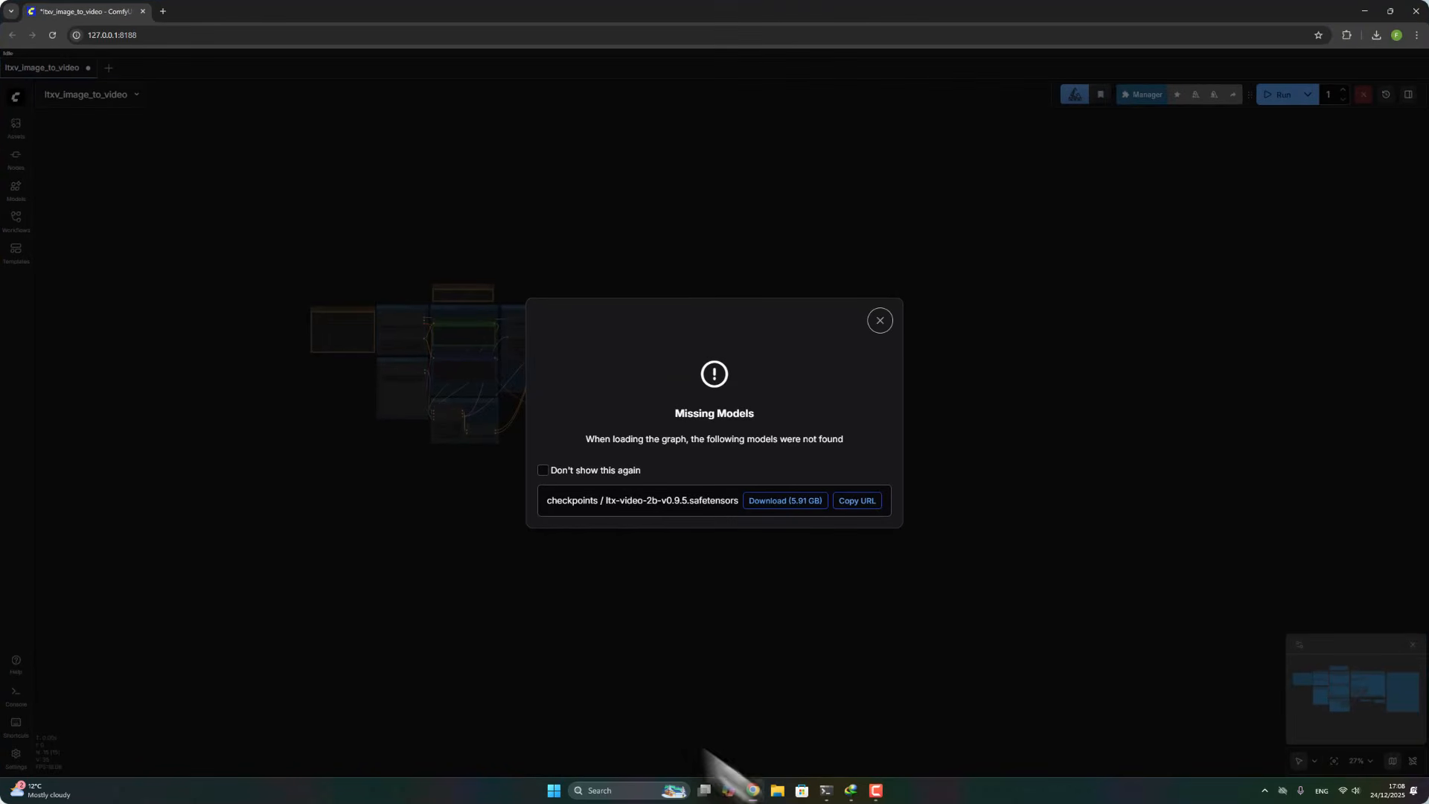
{"action": "left_click", "coordinate": [52, 35]}
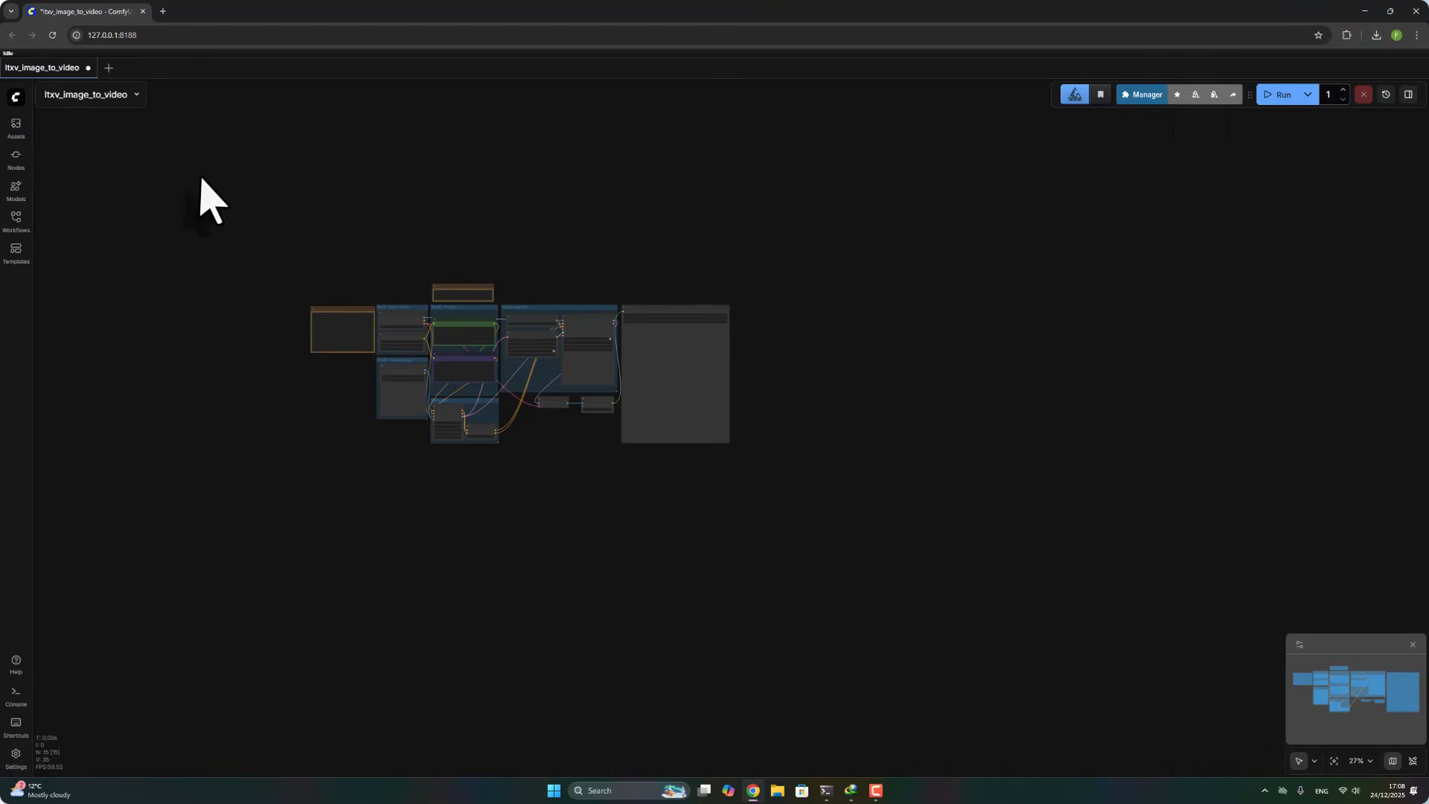
{"action": "scroll", "coordinate": [357, 283], "scroll_direction": "up", "scroll_amount": 15}
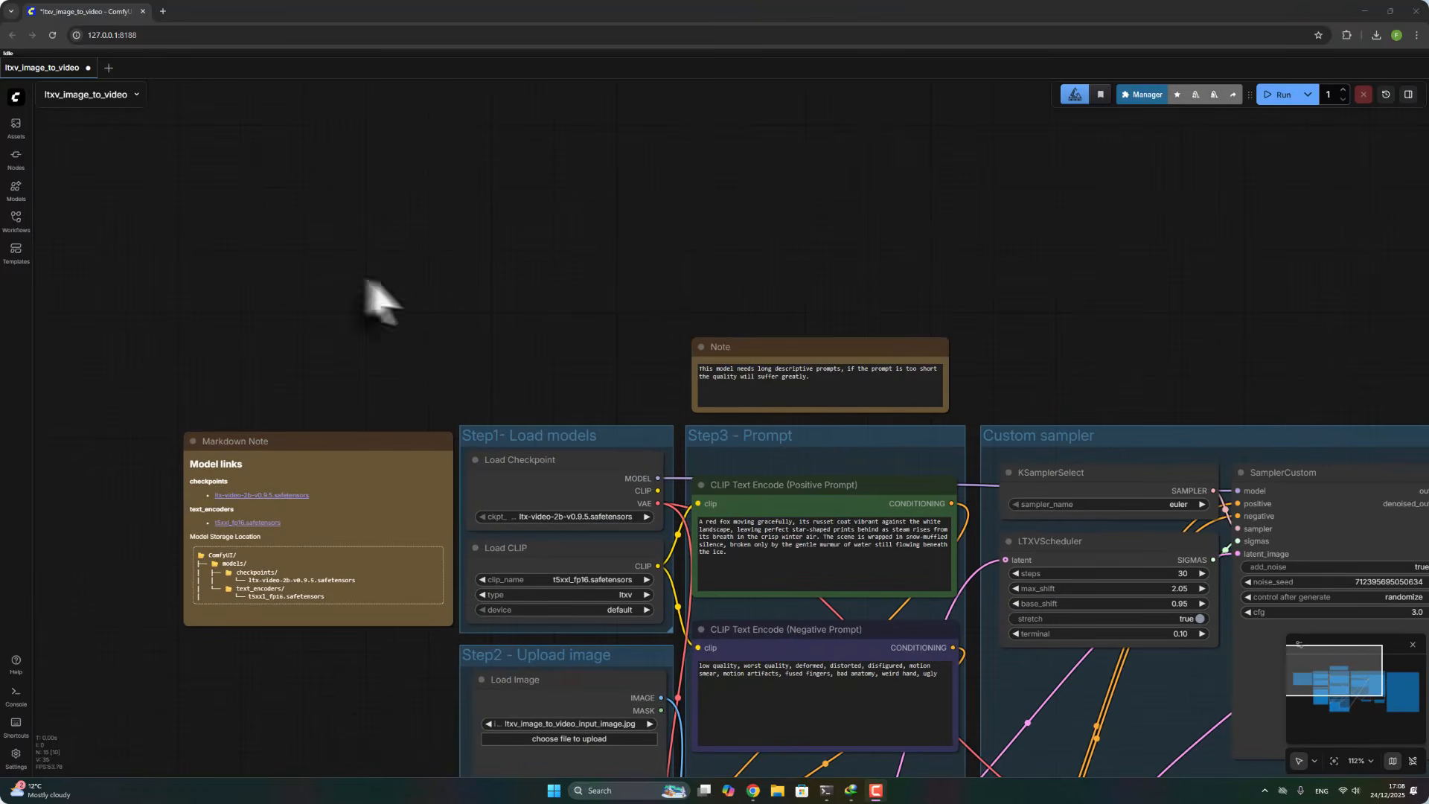
{"action": "left_click_drag", "start_coordinate": [387, 298], "coordinate": [466, 188]}
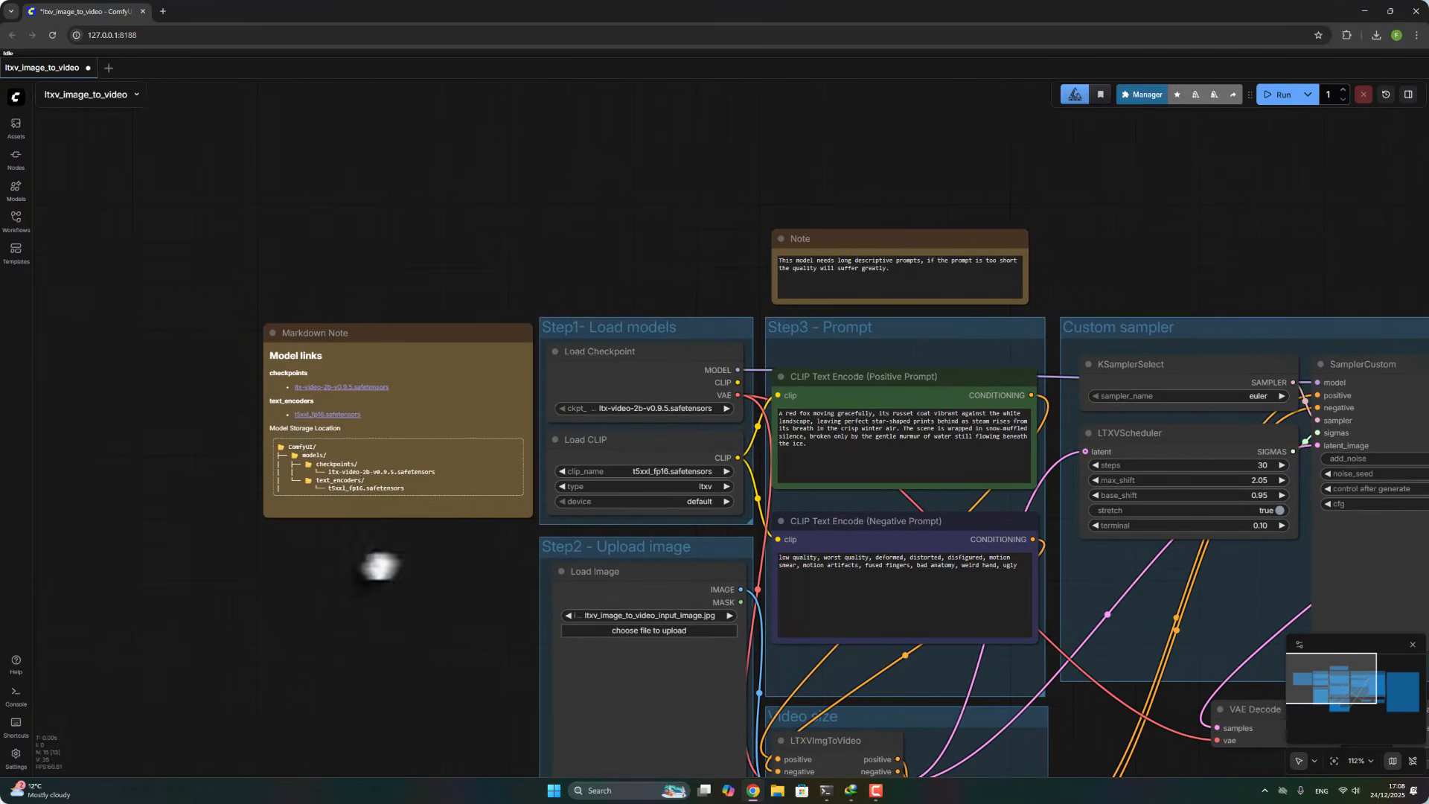
{"action": "left_click_drag", "start_coordinate": [379, 566], "coordinate": [498, 588]}
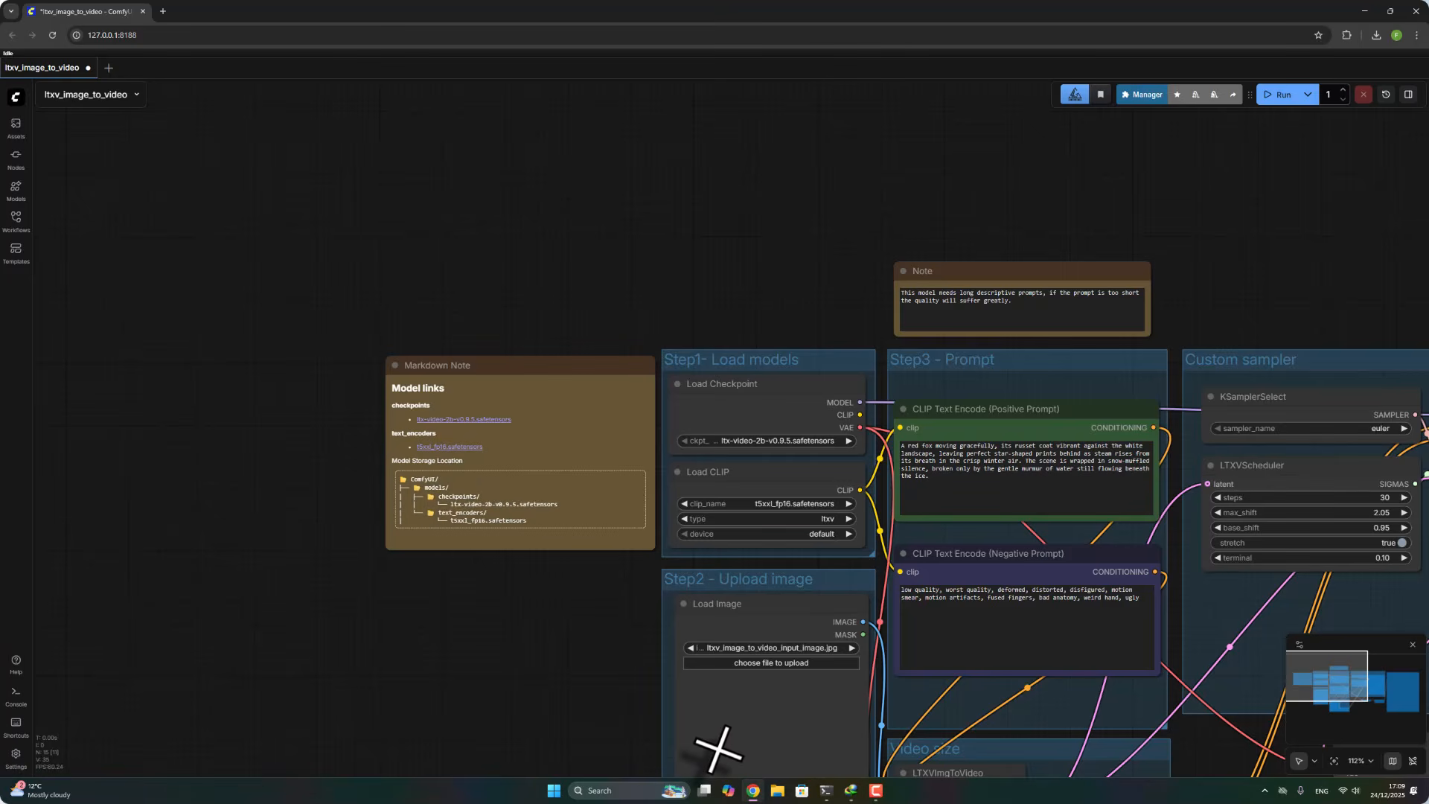
{"action": "left_click_drag", "start_coordinate": [594, 727], "coordinate": [525, 644]}
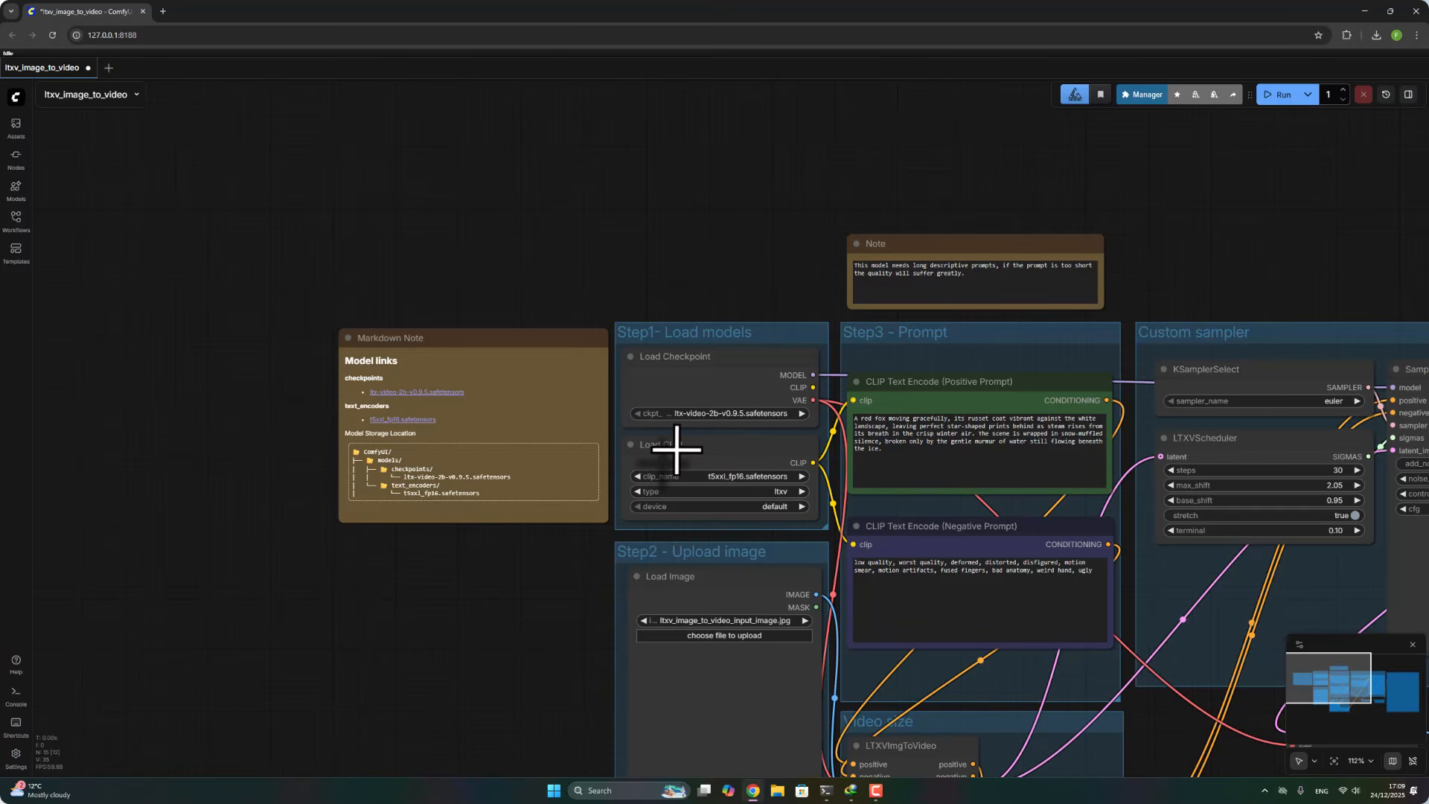
In File Explorer, check the ComfyUI_windows_portable > ComfyUI > models > clip folder on the Desktop, and minimise the window.
{"action": "left_click", "coordinate": [778, 792]}
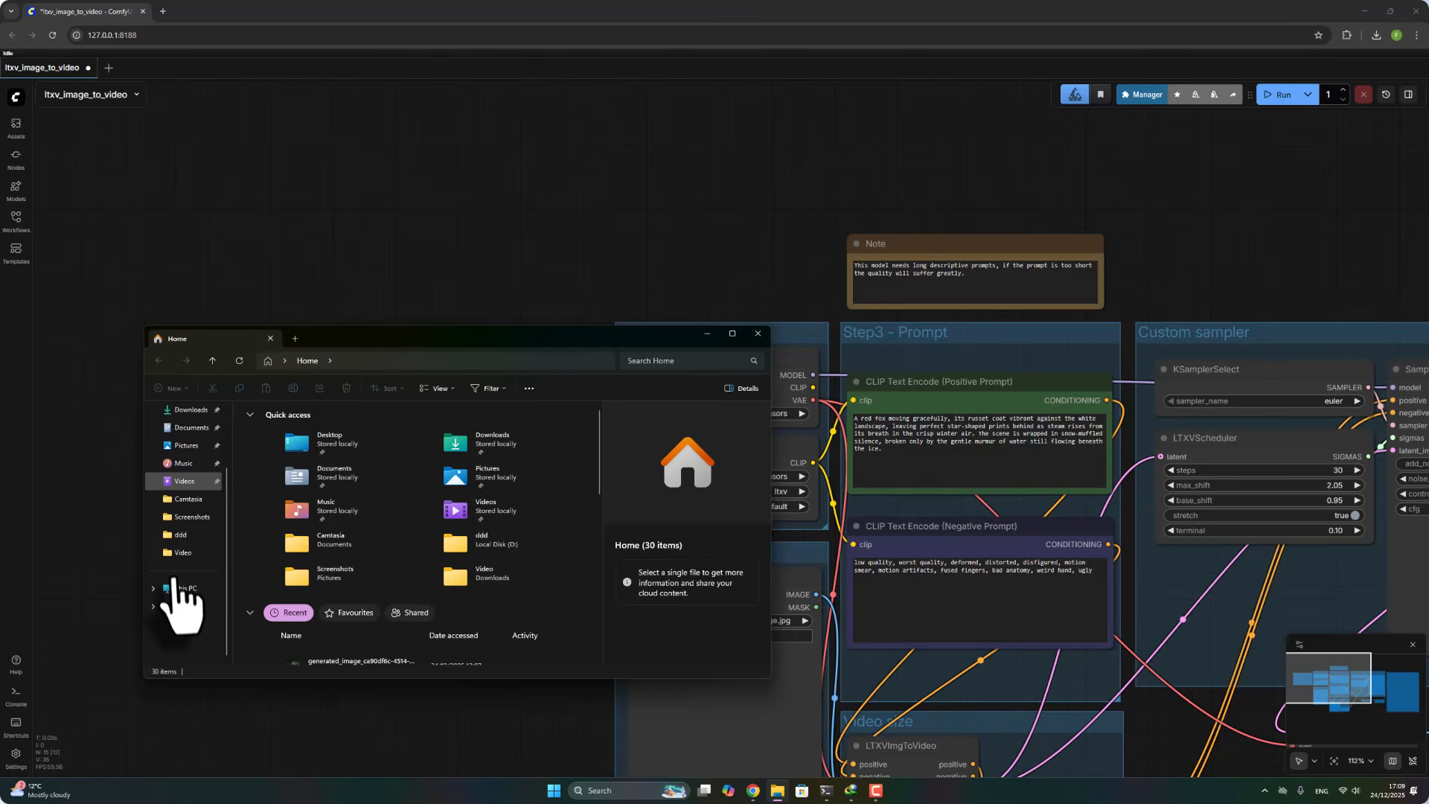
{"action": "scroll", "coordinate": [186, 521], "scroll_direction": "up", "scroll_amount": 5}
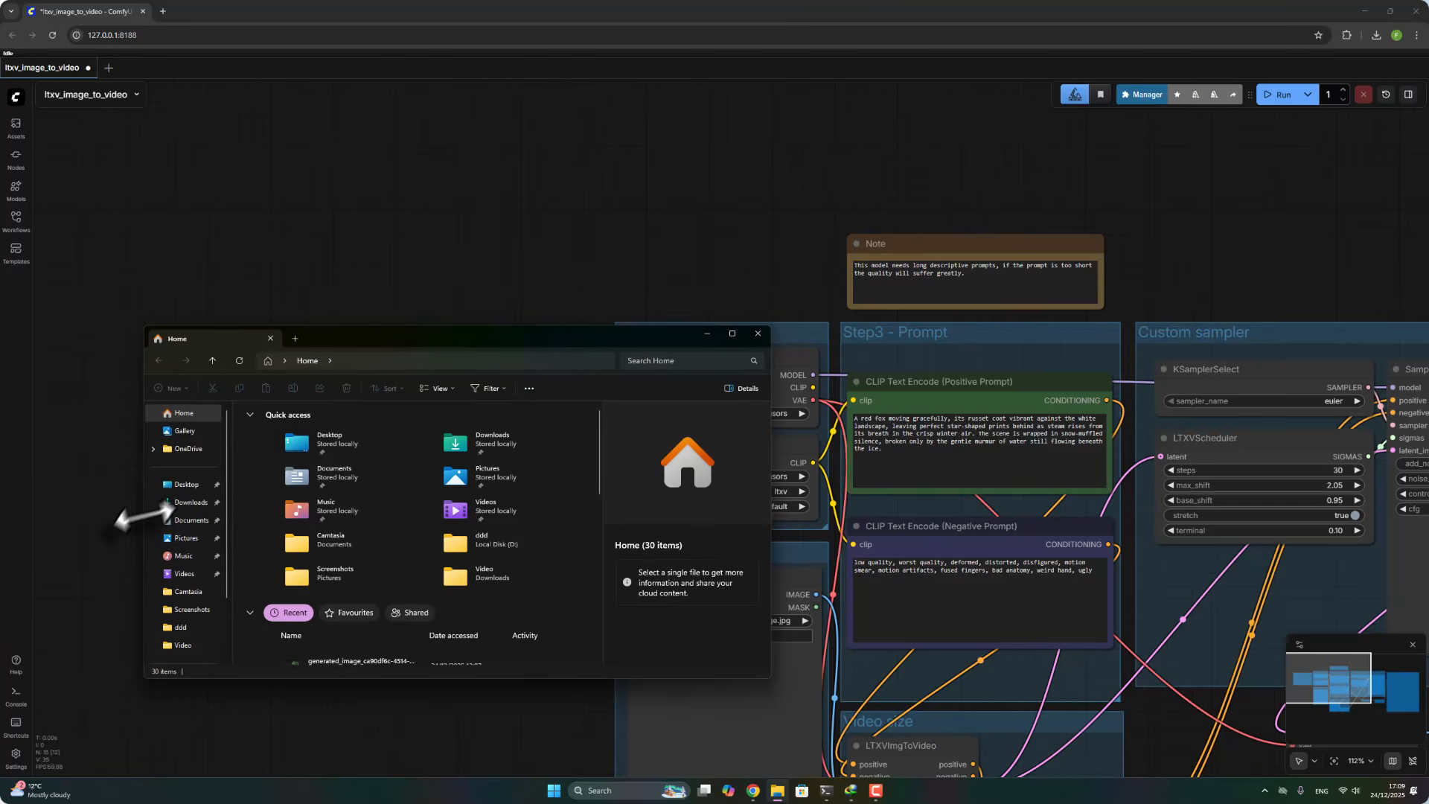
{"action": "left_click", "coordinate": [187, 485]}
{"action": "double_click", "coordinate": [297, 426]}
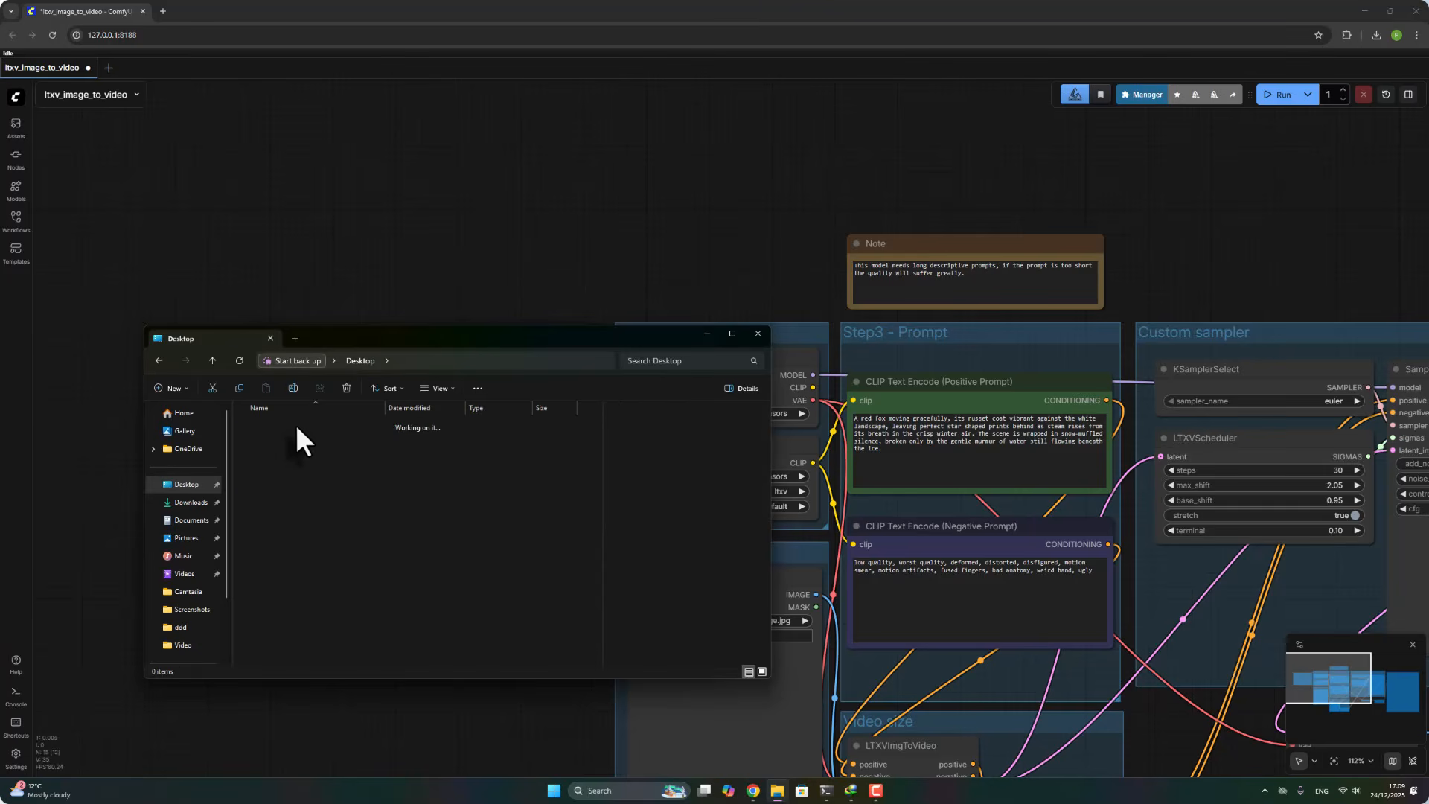
{"action": "double_click", "coordinate": [303, 441]}
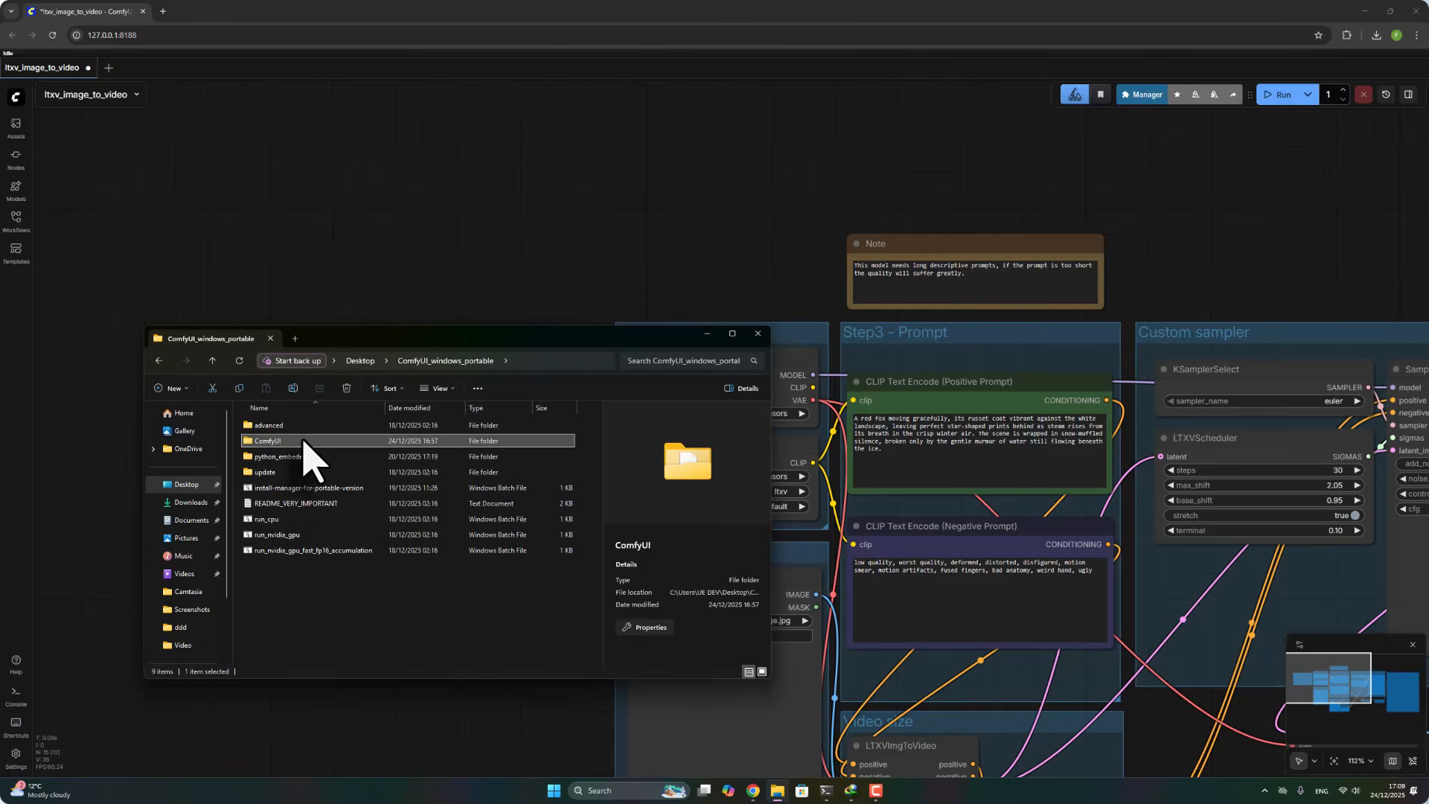
{"action": "scroll", "coordinate": [288, 563], "scroll_direction": "down", "scroll_amount": 3}
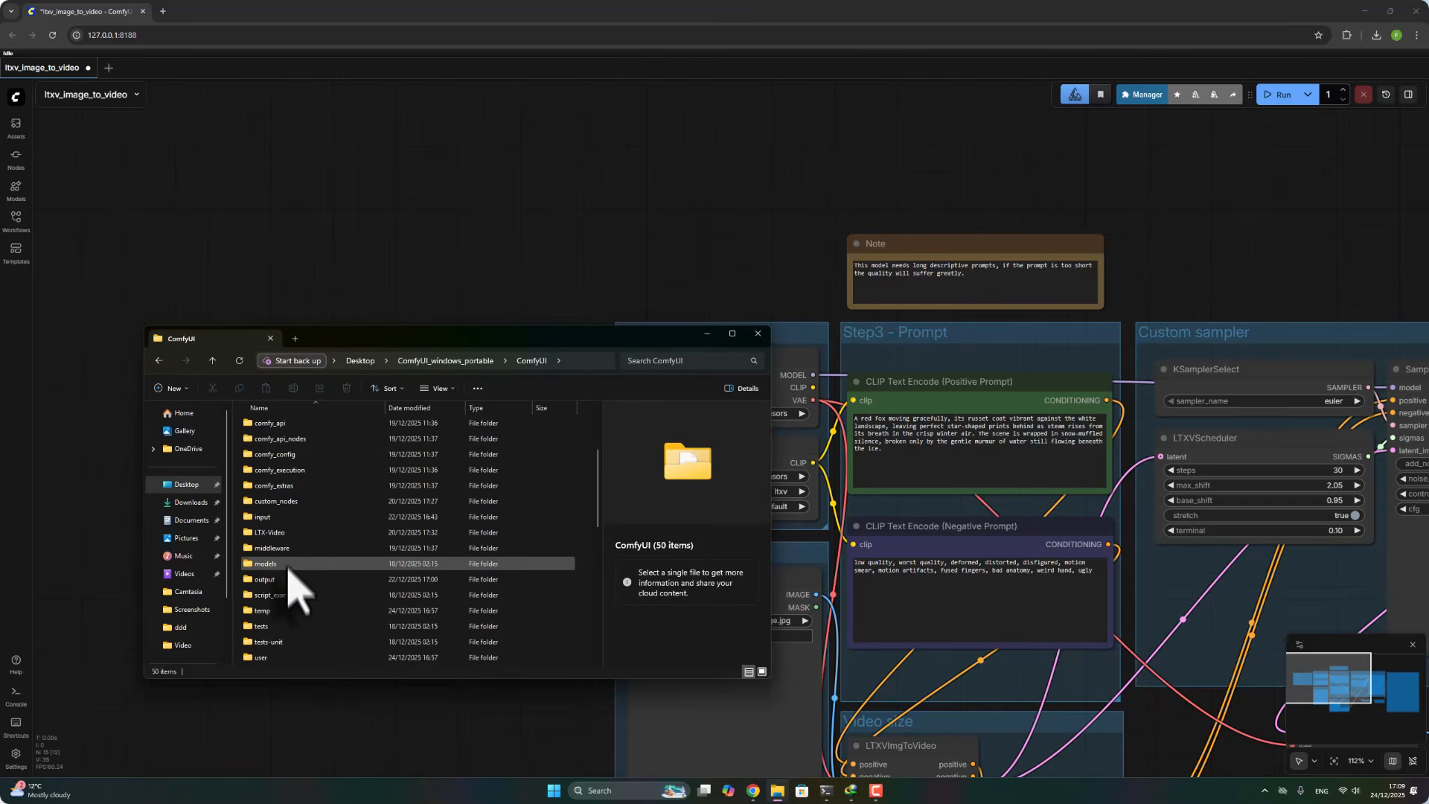
{"action": "double_click", "coordinate": [275, 566]}
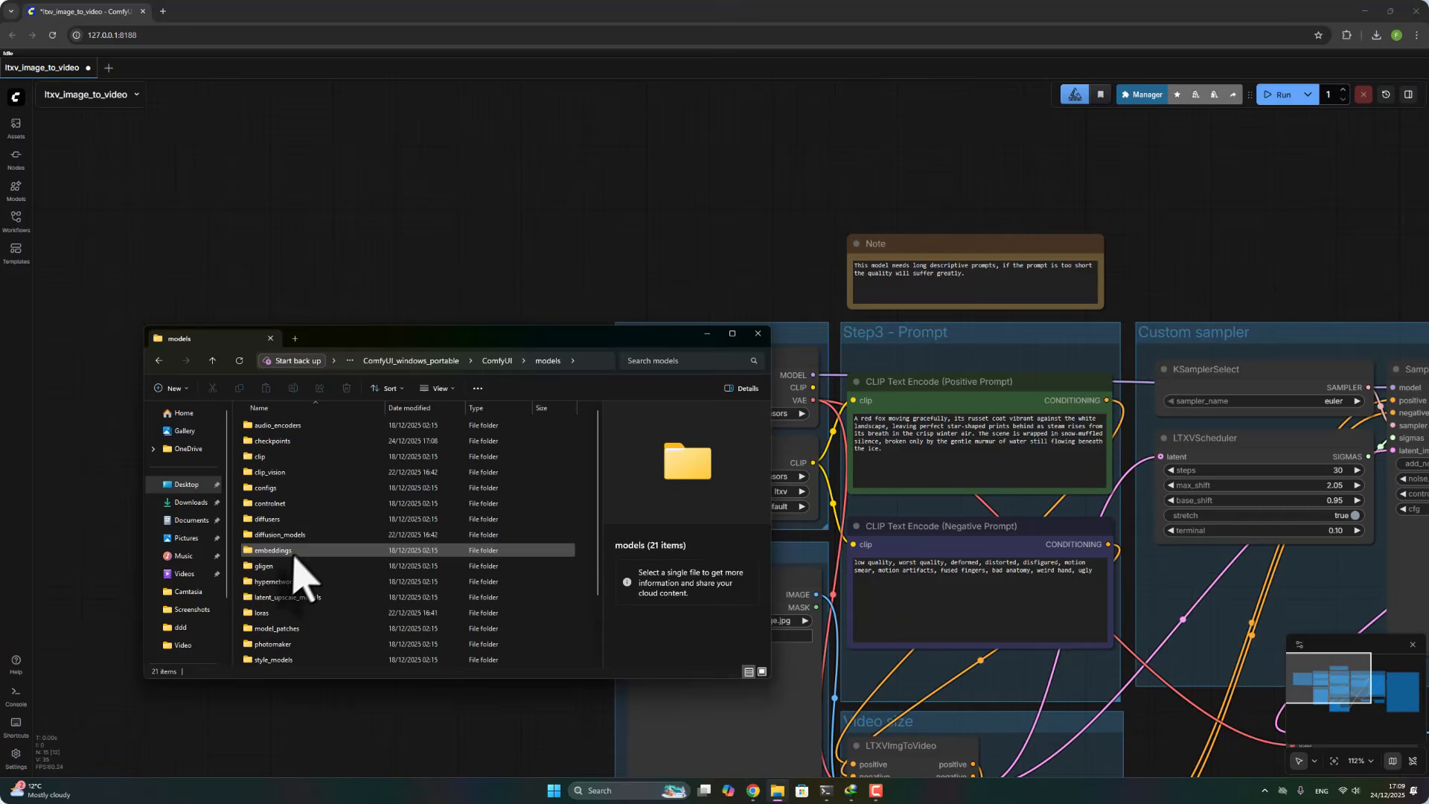
{"action": "double_click", "coordinate": [323, 456]}
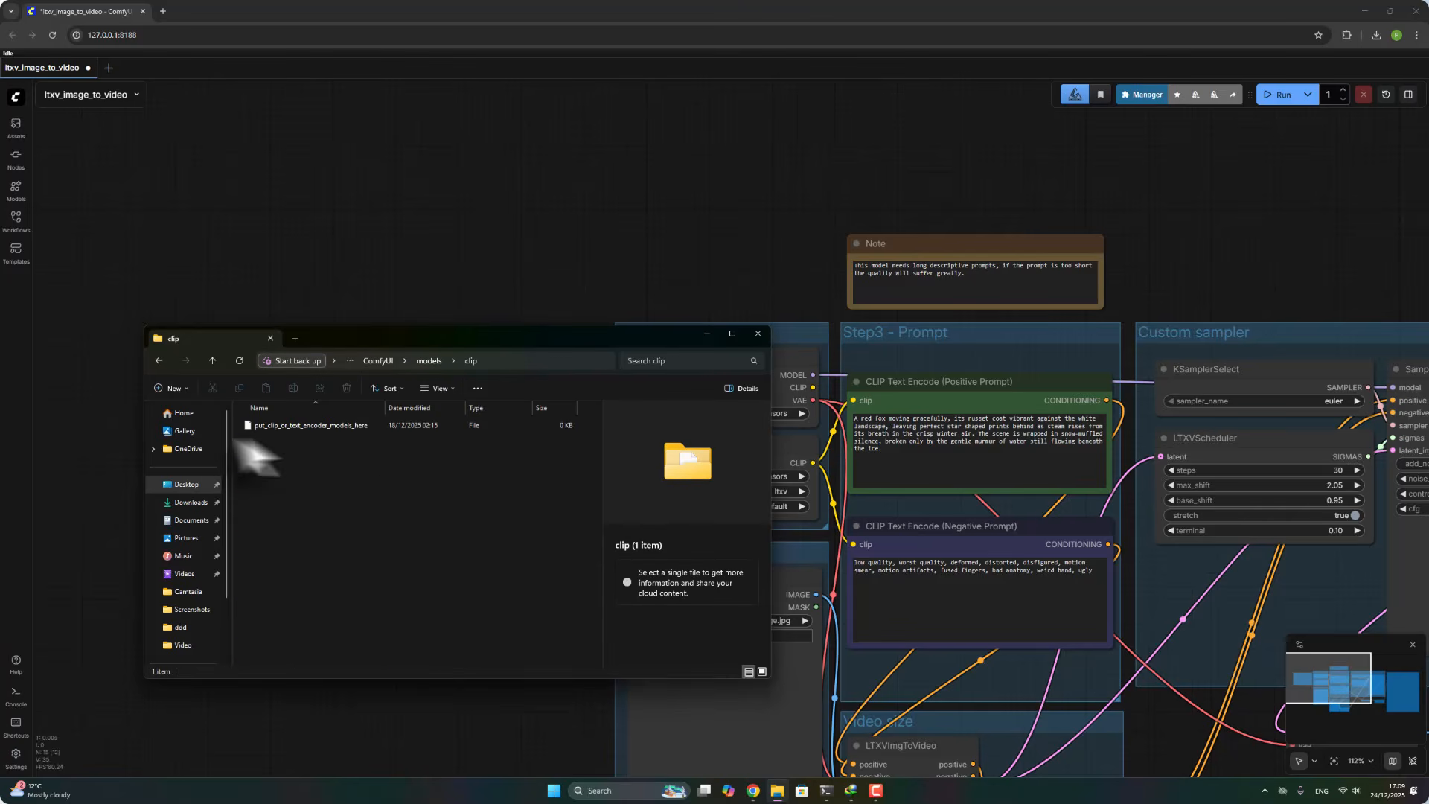
{"action": "left_click", "coordinate": [706, 333]}
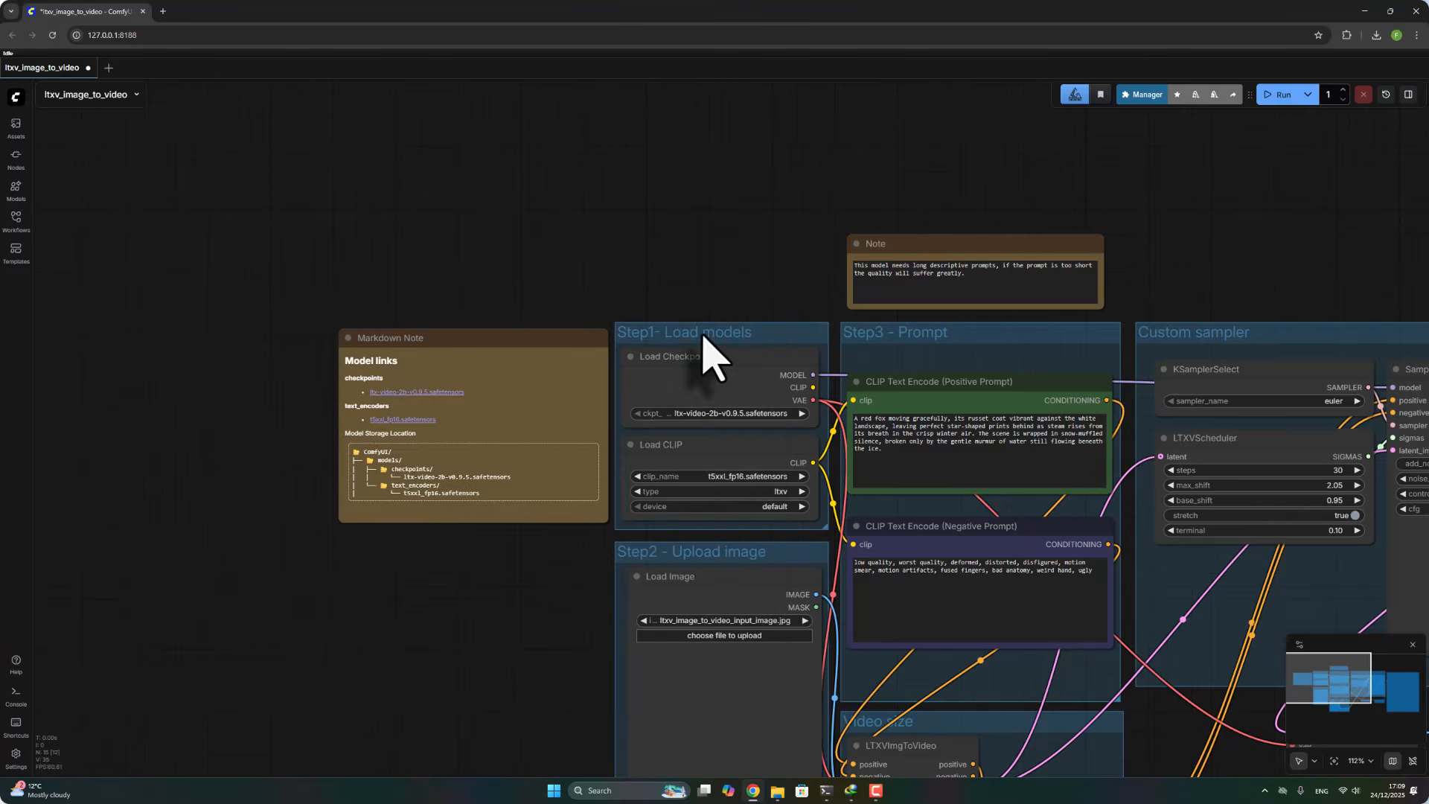
Start downloading t5xxl_fp16.safetensors from the model links note and check it in the browser's recent downloads.
{"action": "left_click", "coordinate": [385, 422]}
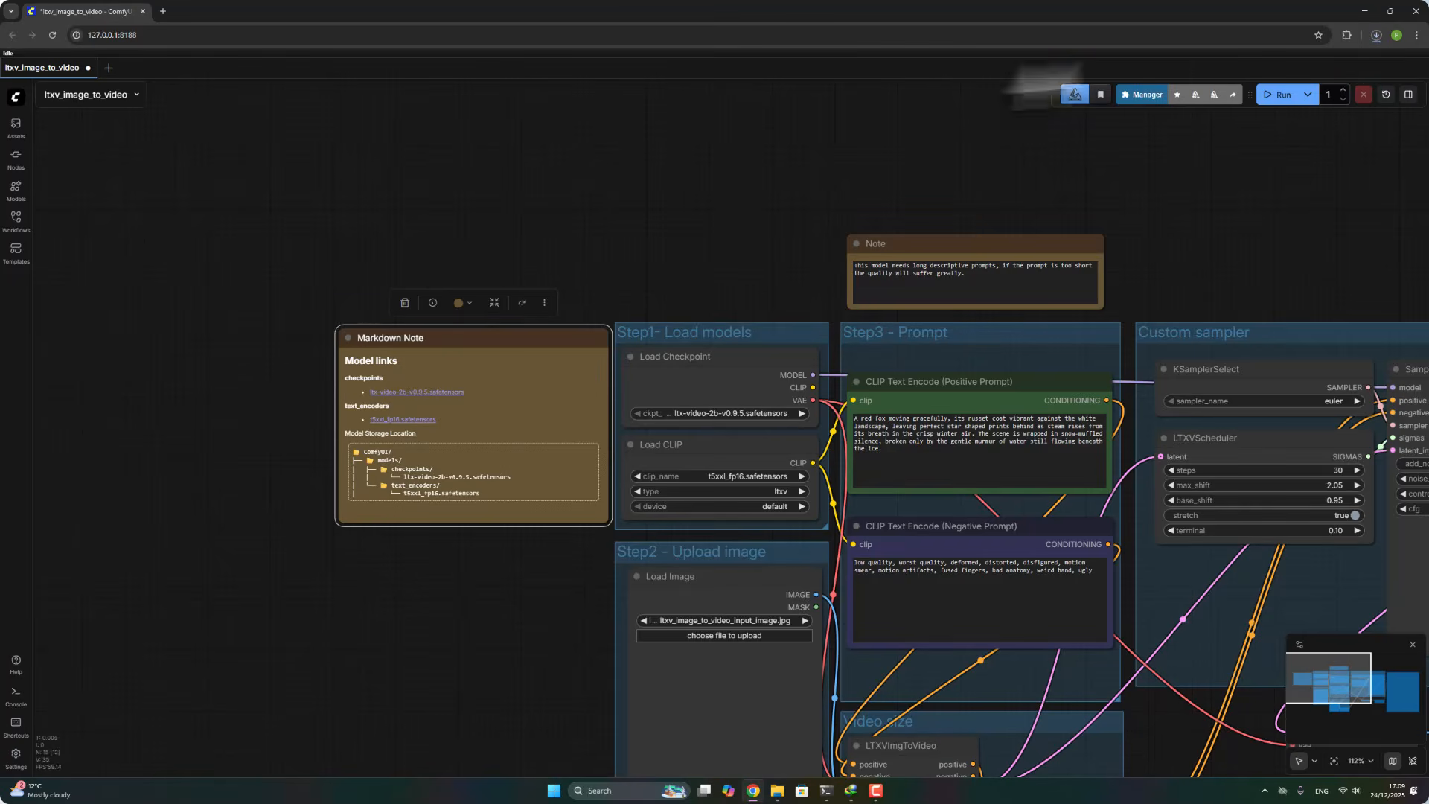
{"action": "left_click", "coordinate": [1378, 35]}
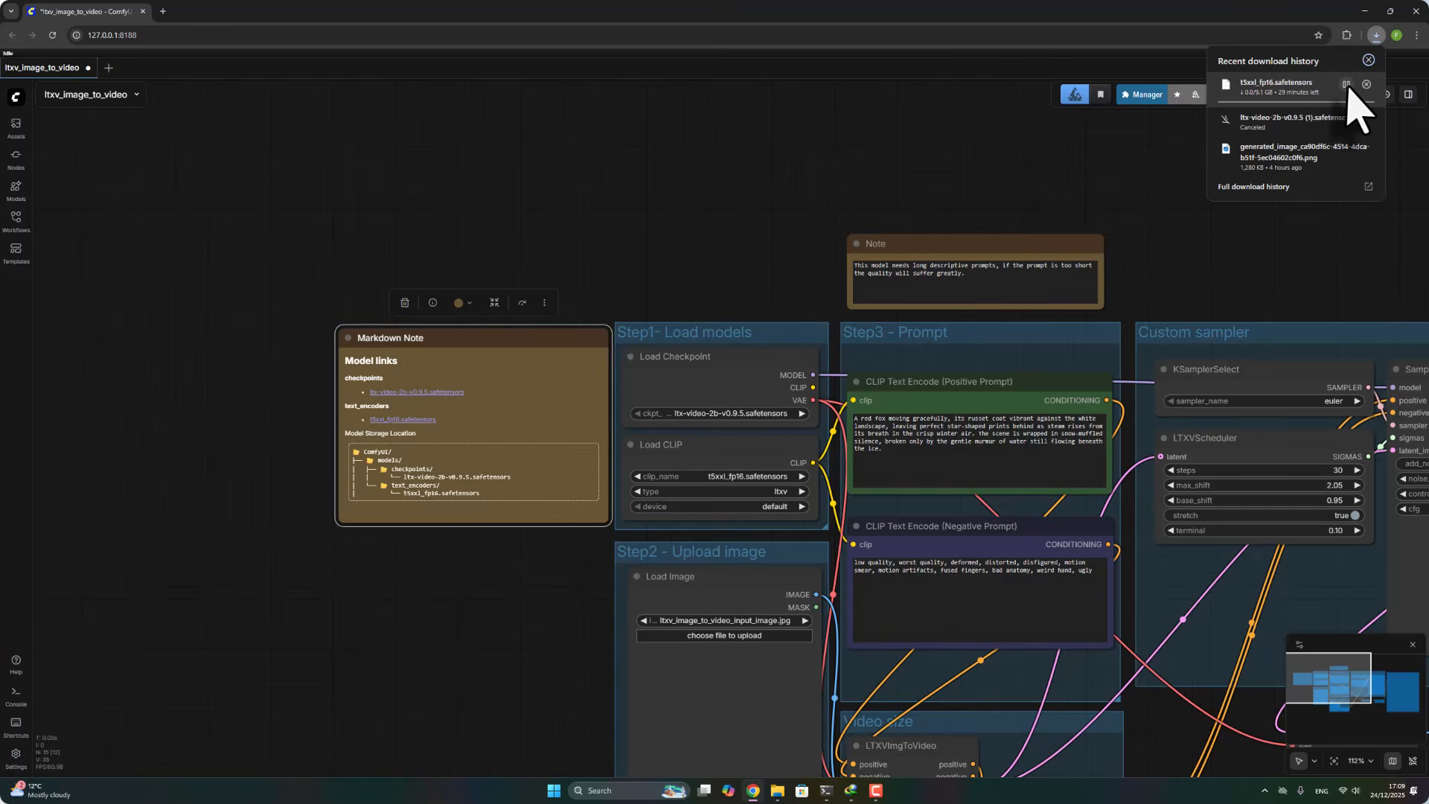
{"action": "double_click", "coordinate": [1142, 191]}
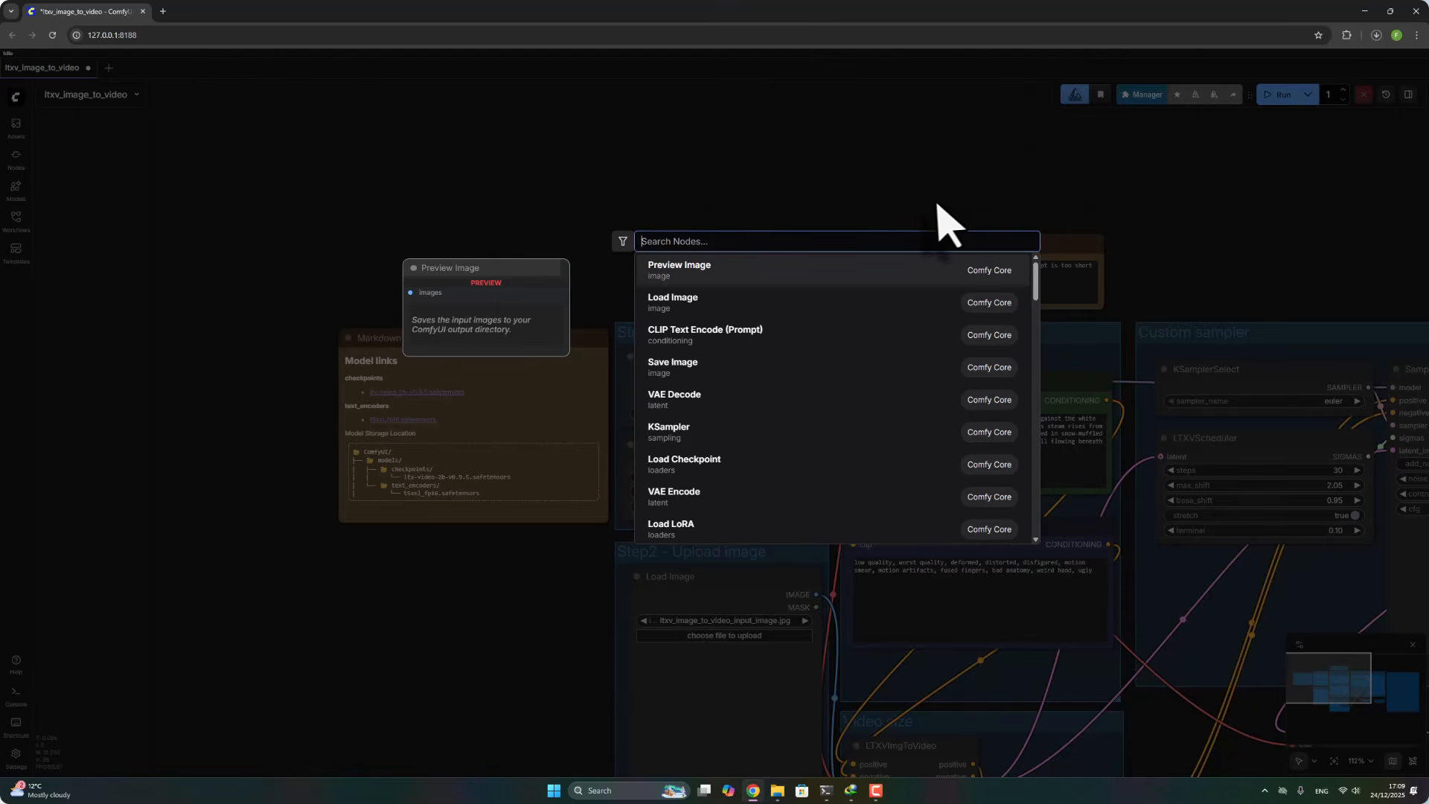
{"action": "key", "text": "Escape"}
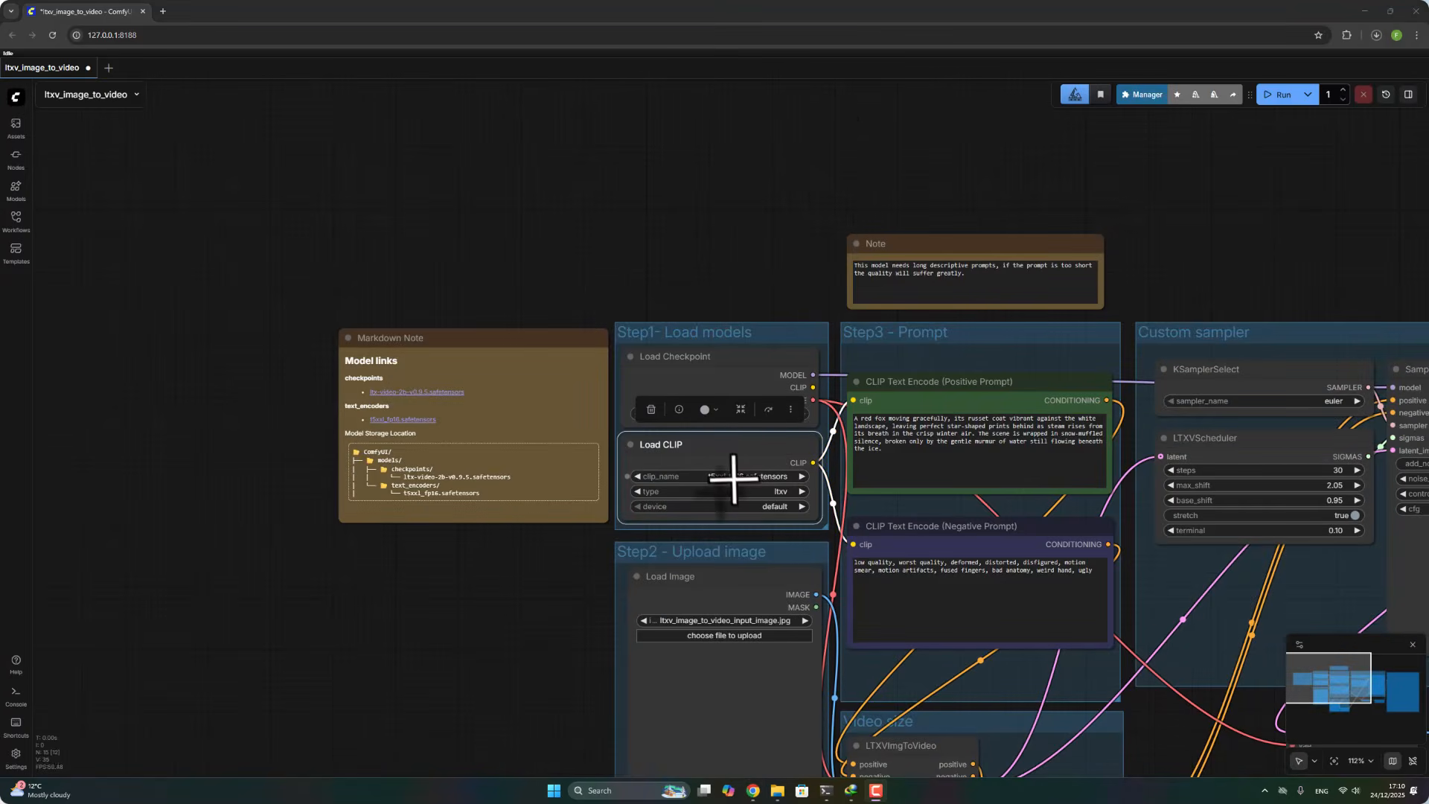
Select t5xxl_fp16.safetensors as the clip_name in the Load CLIP node.
{"action": "left_click", "coordinate": [733, 477]}
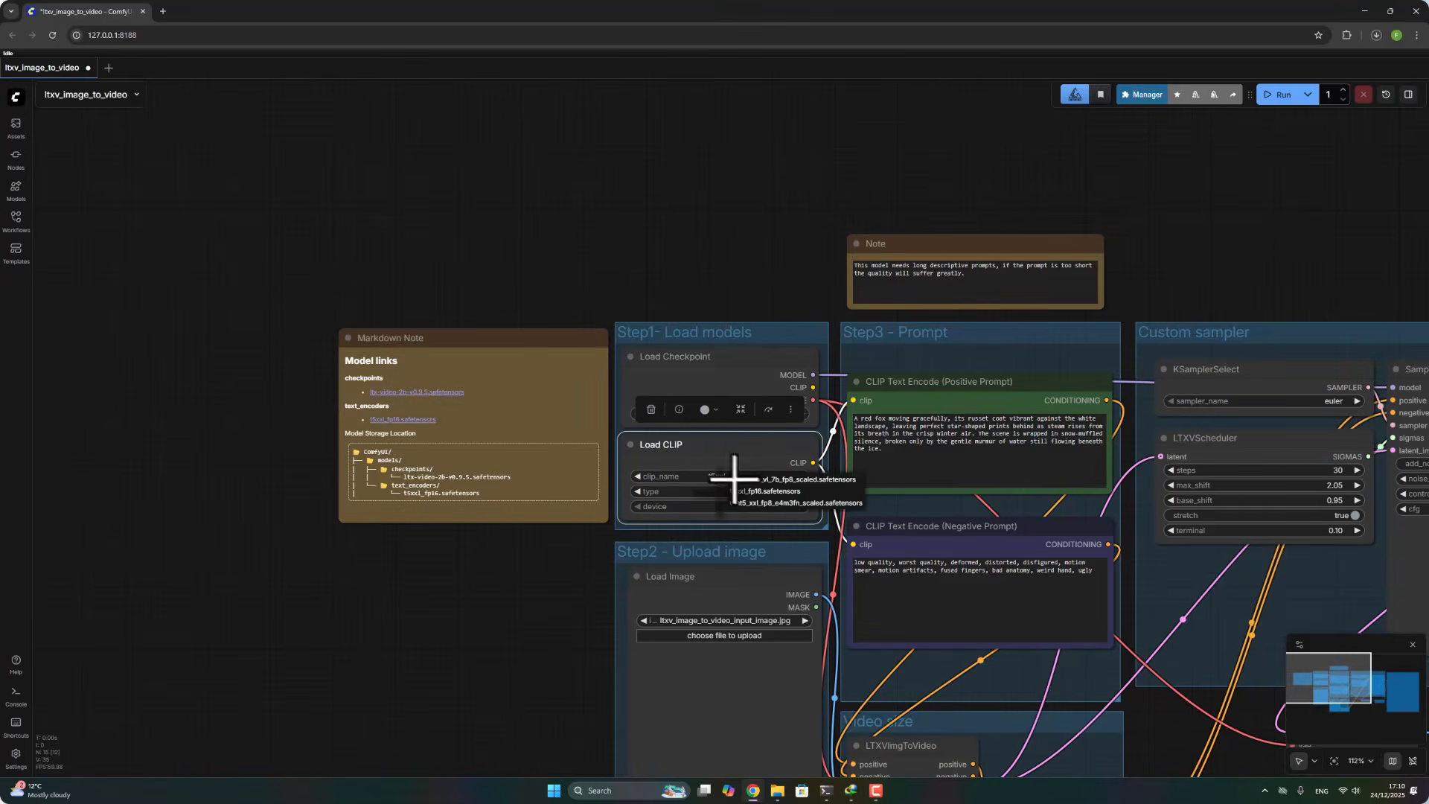
{"action": "left_click", "coordinate": [822, 510]}
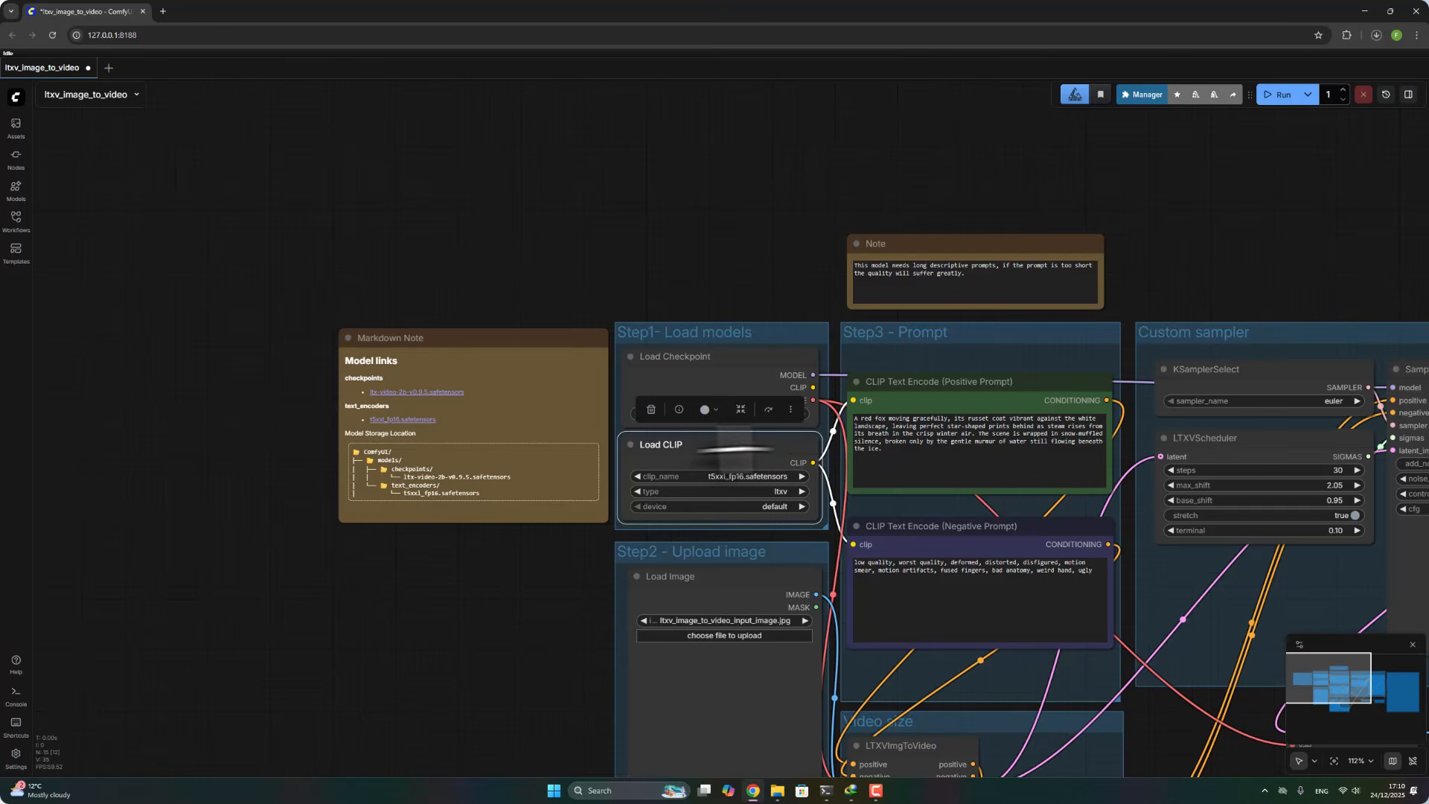
{"action": "left_click_drag", "start_coordinate": [501, 641], "coordinate": [410, 482]}
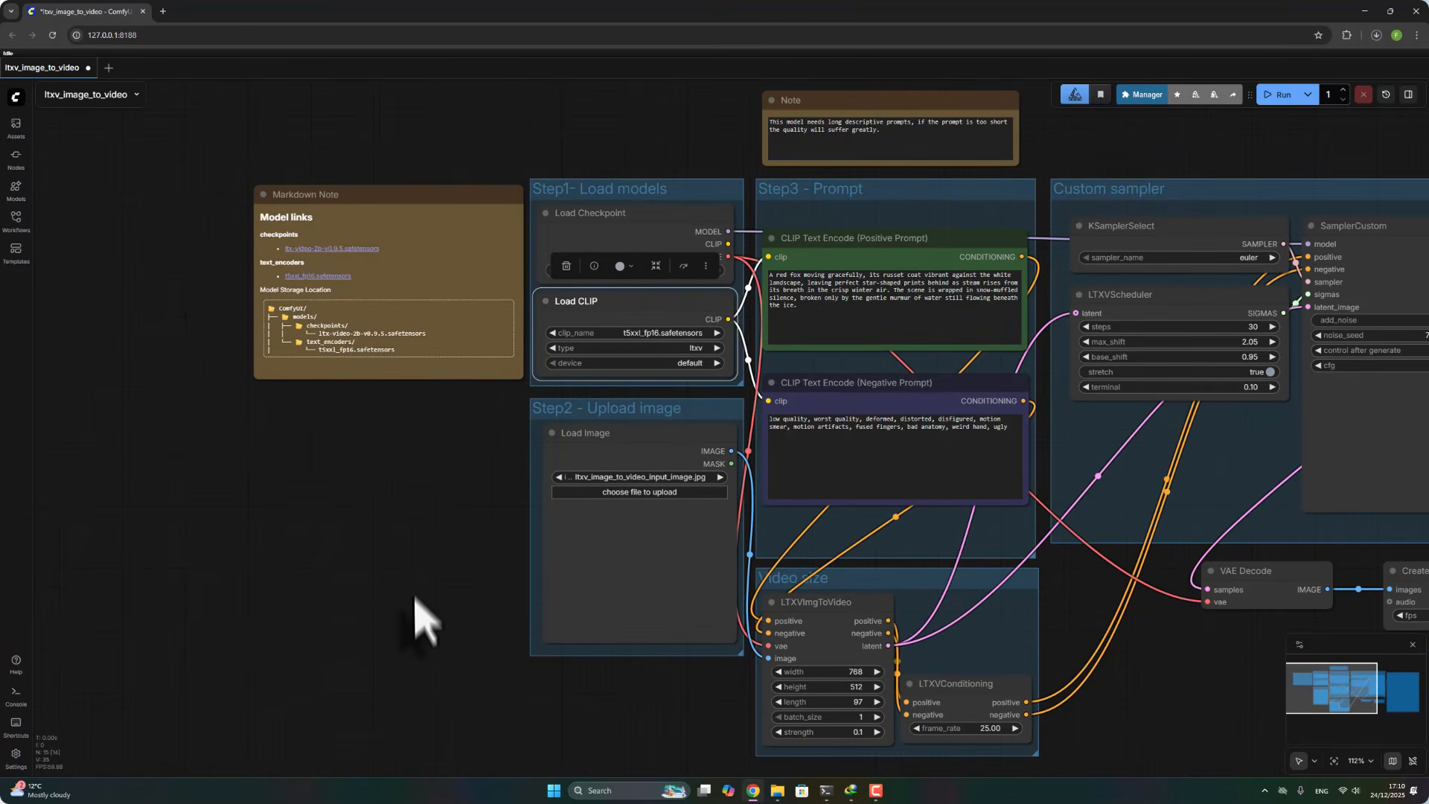
{"action": "left_click_drag", "start_coordinate": [413, 533], "coordinate": [389, 558]}
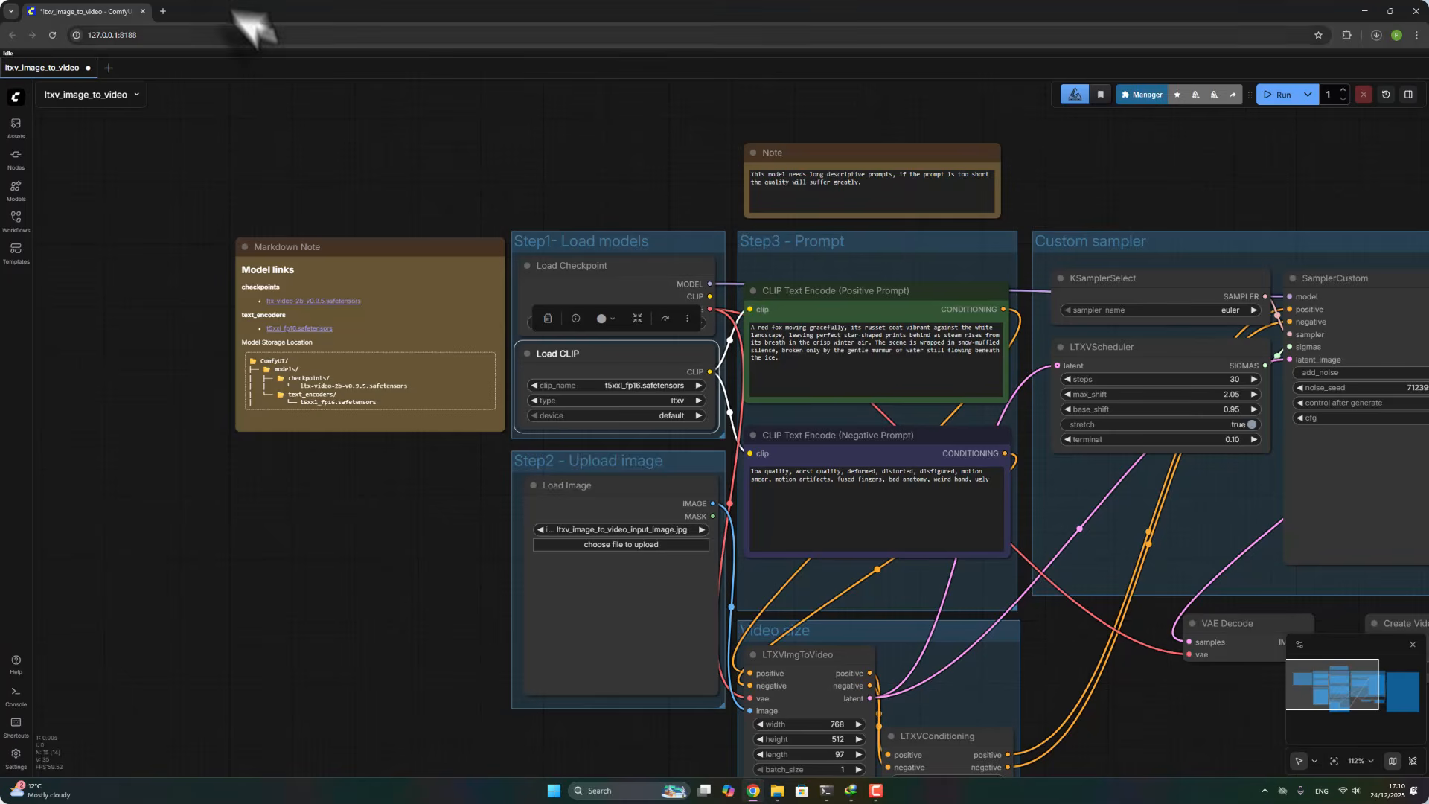
Search Google Images for "wolf" in a new browser tab.
{"action": "left_click", "coordinate": [163, 11]}
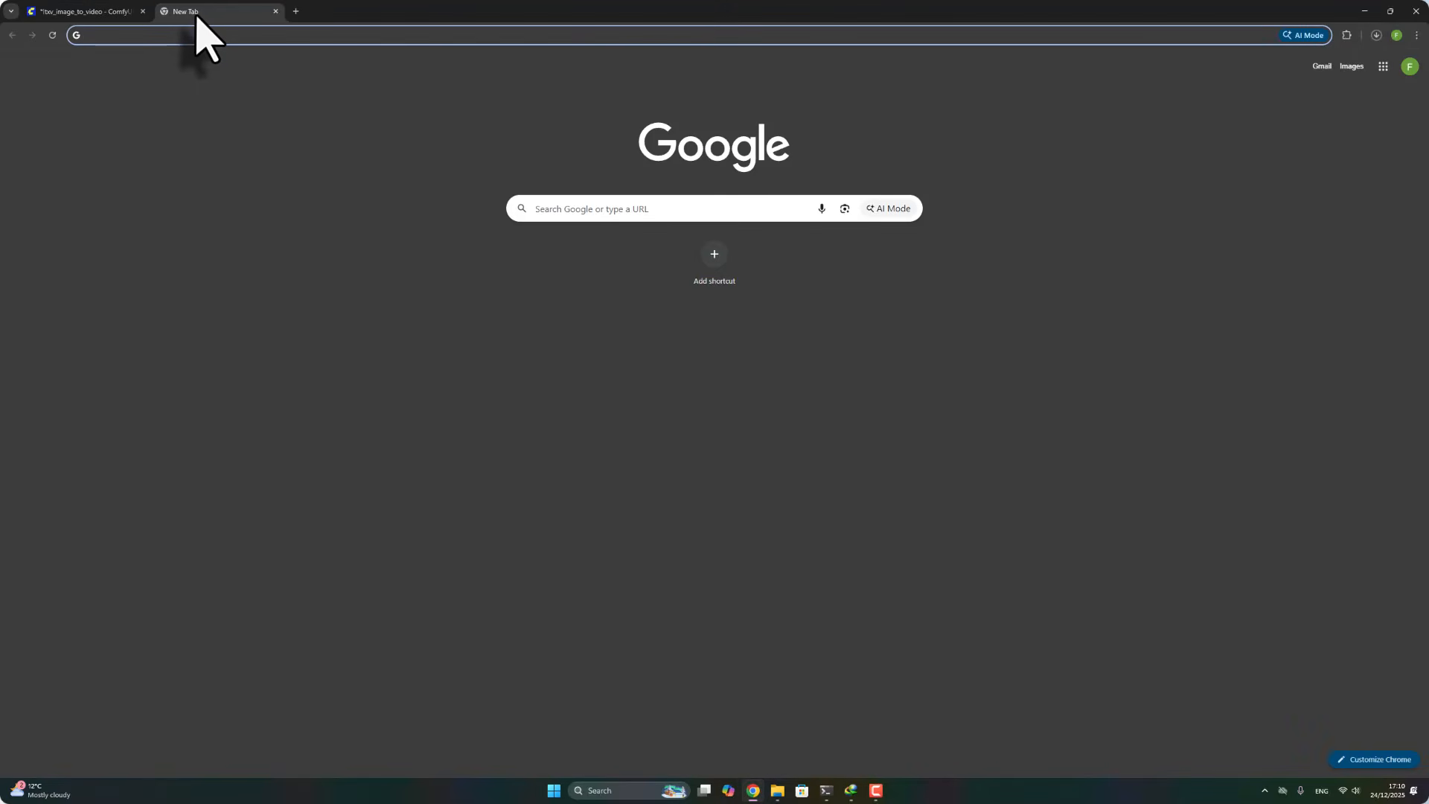
{"action": "type", "text": "wolf"}
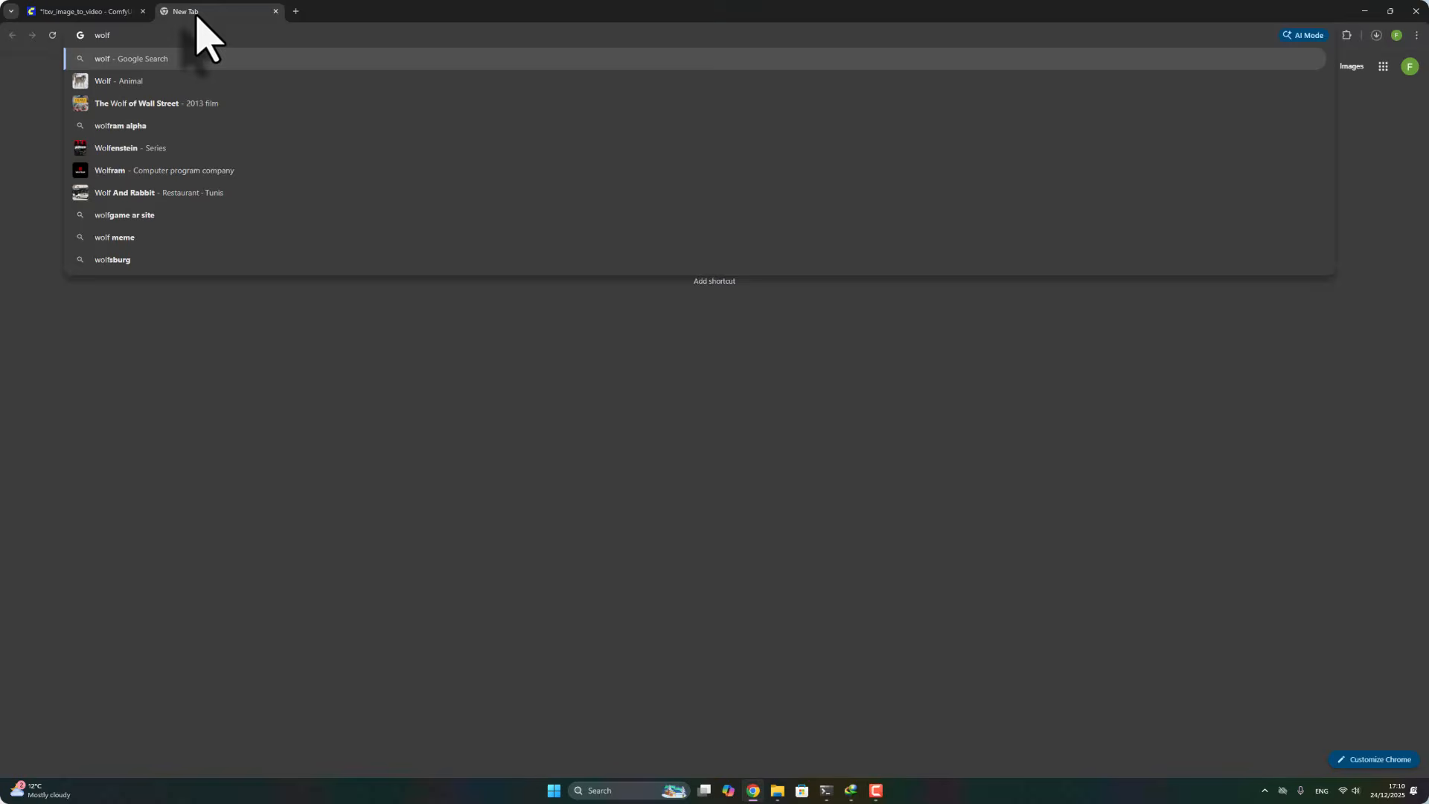
{"action": "key", "text": "Return"}
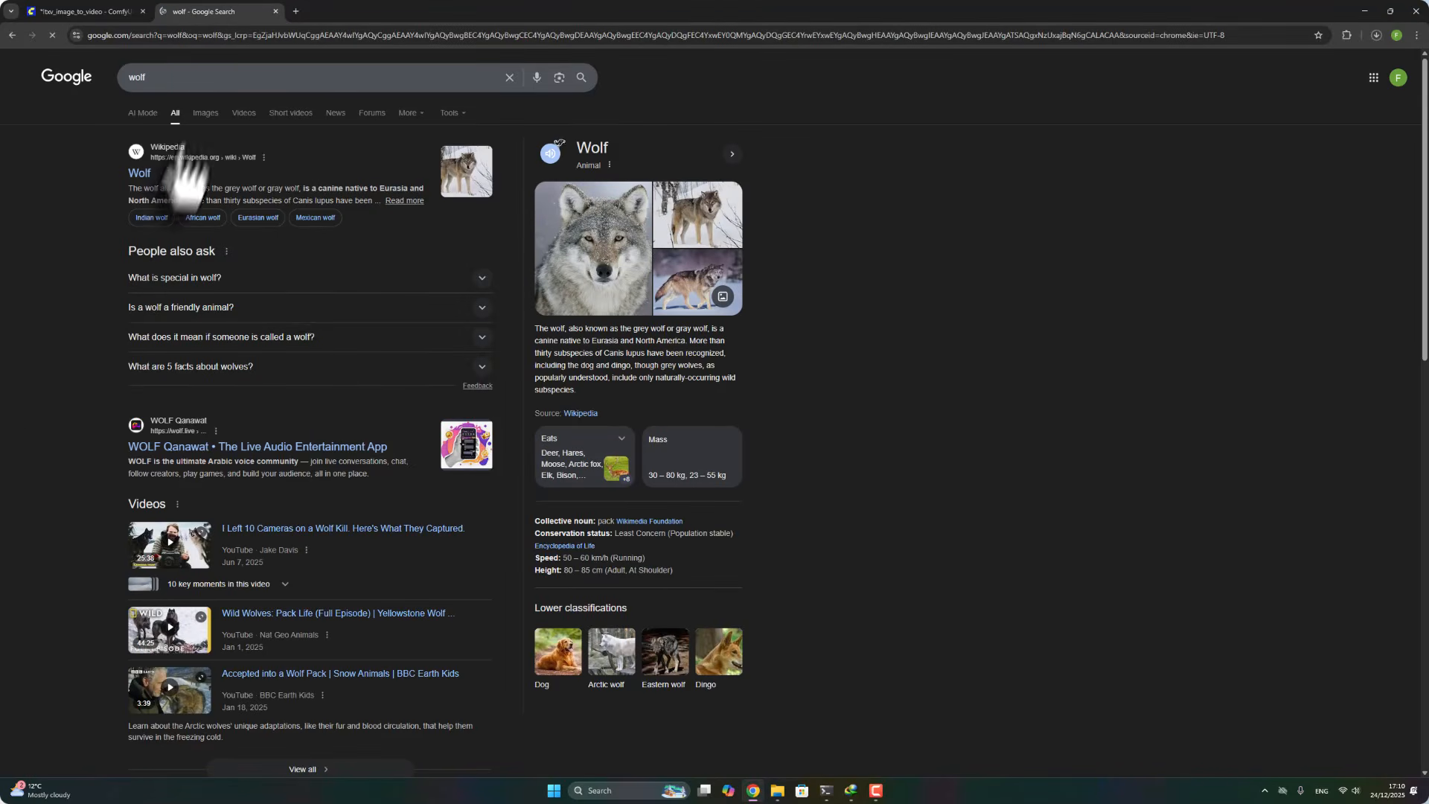
{"action": "left_click", "coordinate": [215, 118]}
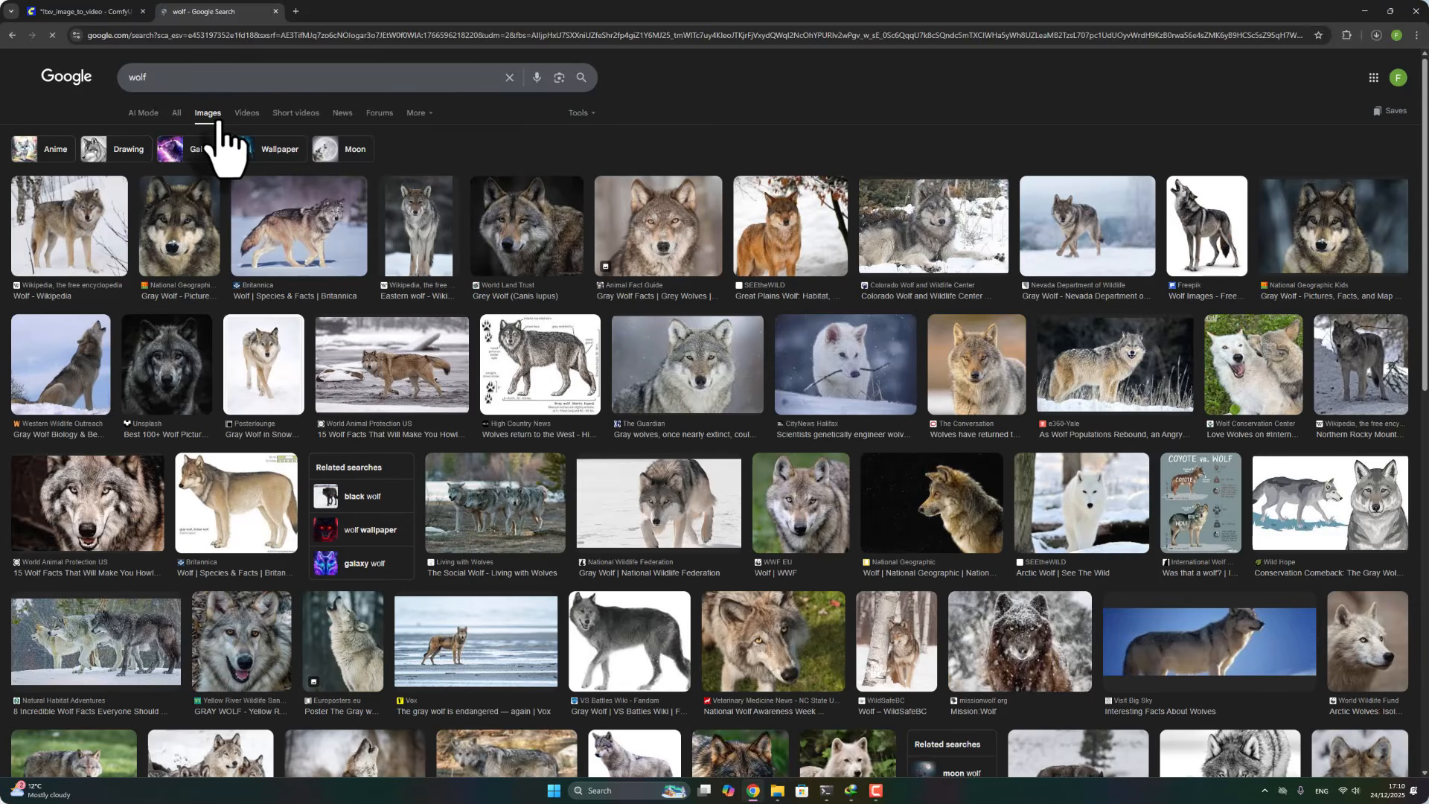
Save the SEEtheWILD Great Plains wolf image to Downloads as great-plain-wolf-in-winter-1024x805.
{"action": "left_click", "coordinate": [789, 238]}
{"action": "right_click", "coordinate": [1194, 374]}
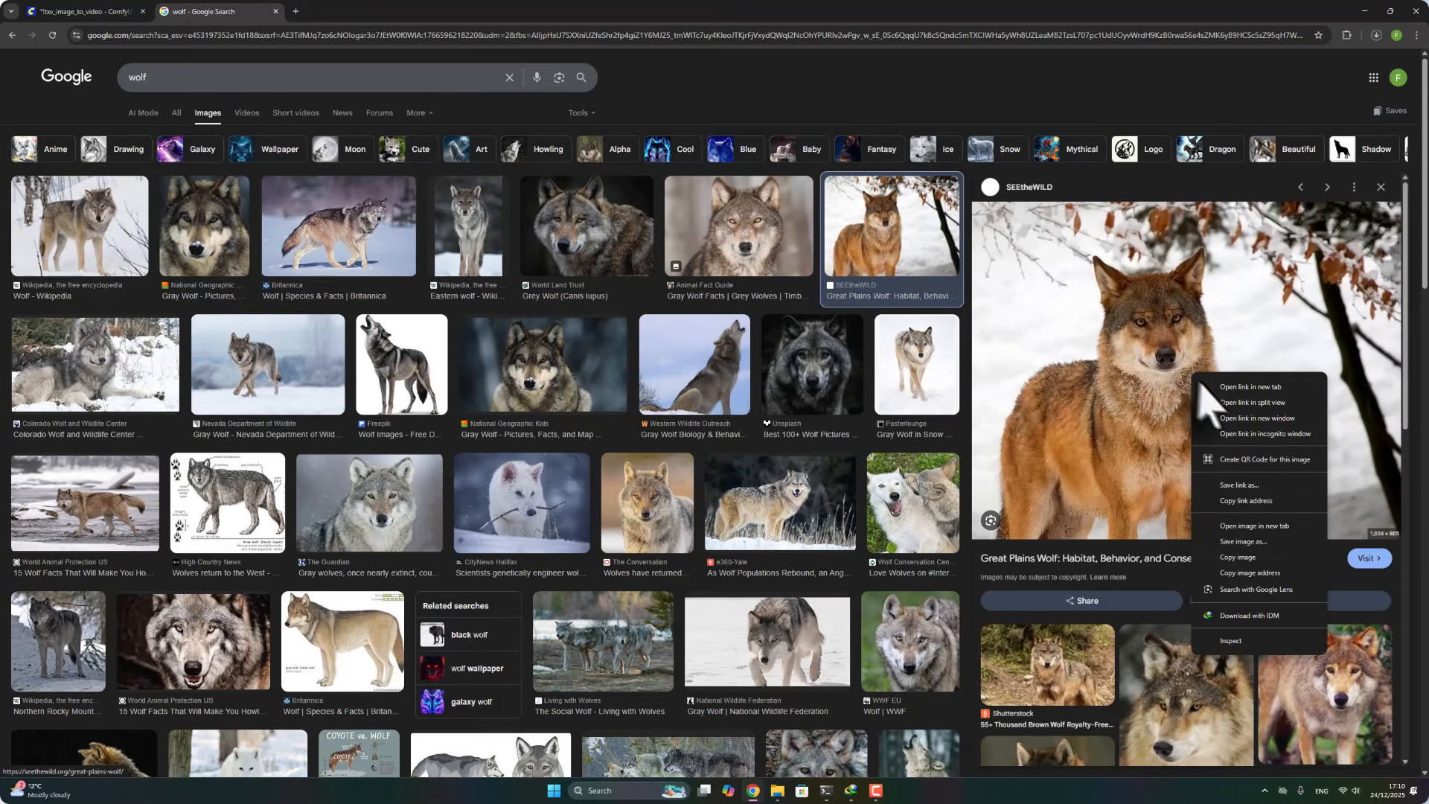
{"action": "left_click", "coordinate": [1244, 541]}
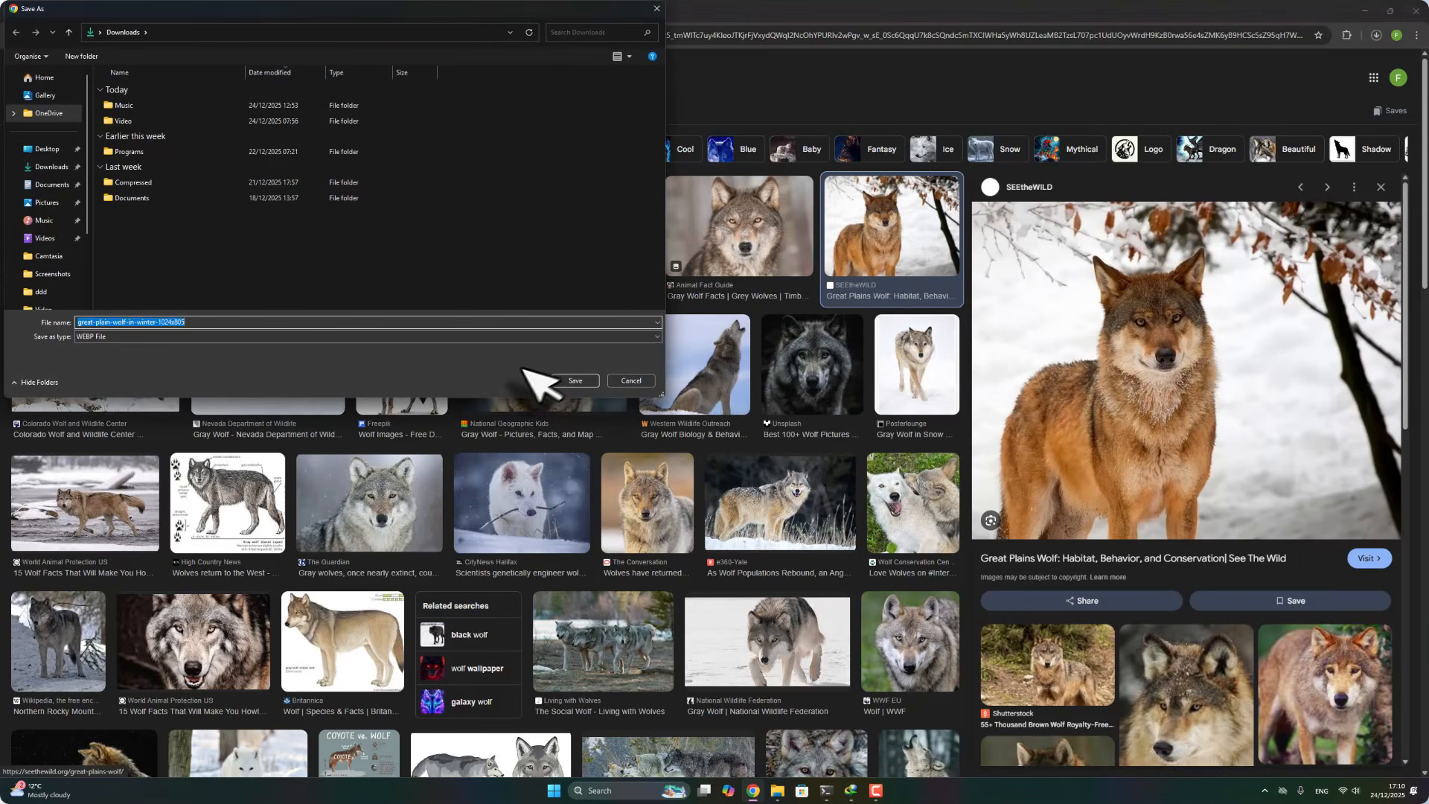
{"action": "left_click", "coordinate": [574, 381]}
Return to the ComfyUI workflow and upload great-plain-wolf-in-winter-1024x805 into the Load Image node.
{"action": "left_click", "coordinate": [131, 12]}
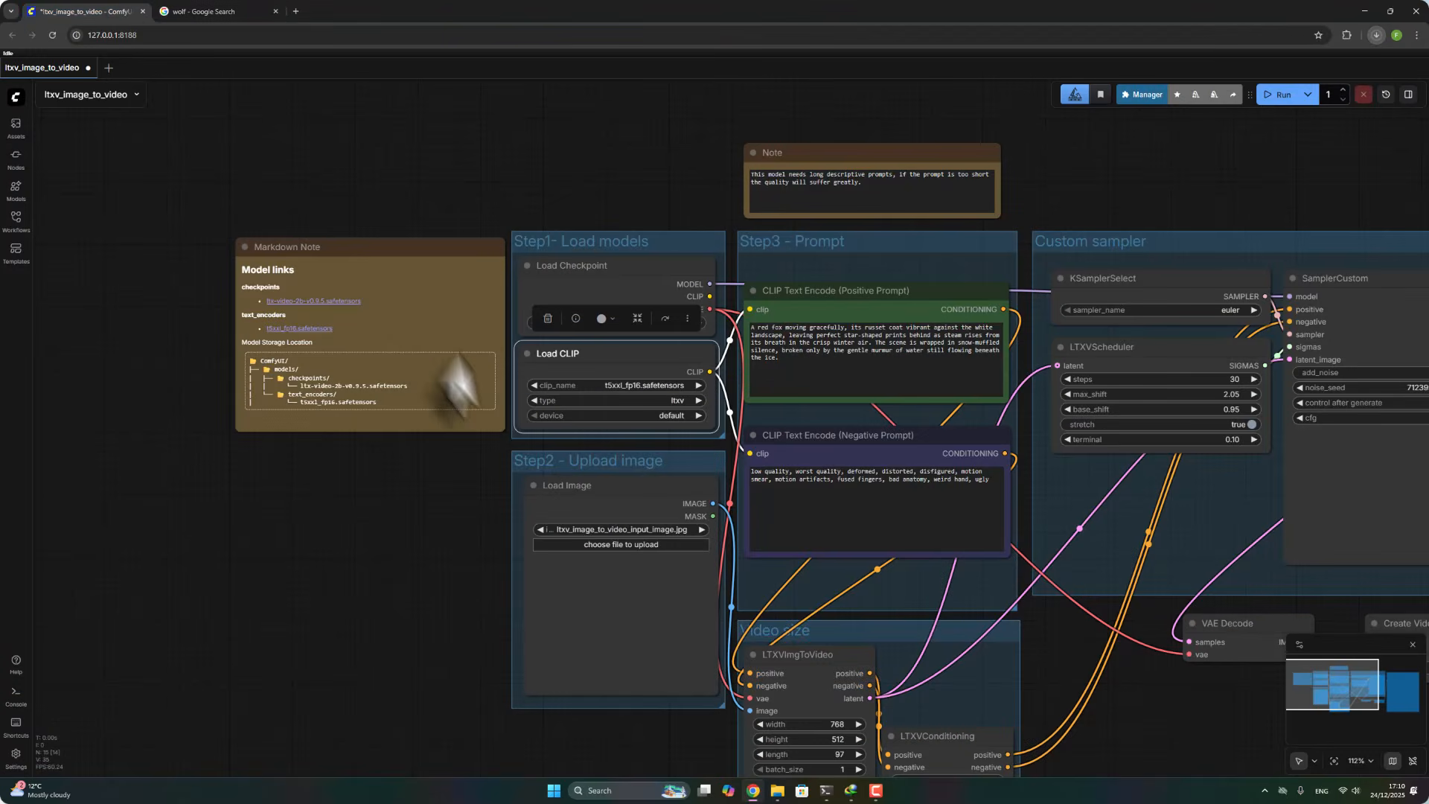
{"action": "left_click", "coordinate": [610, 545]}
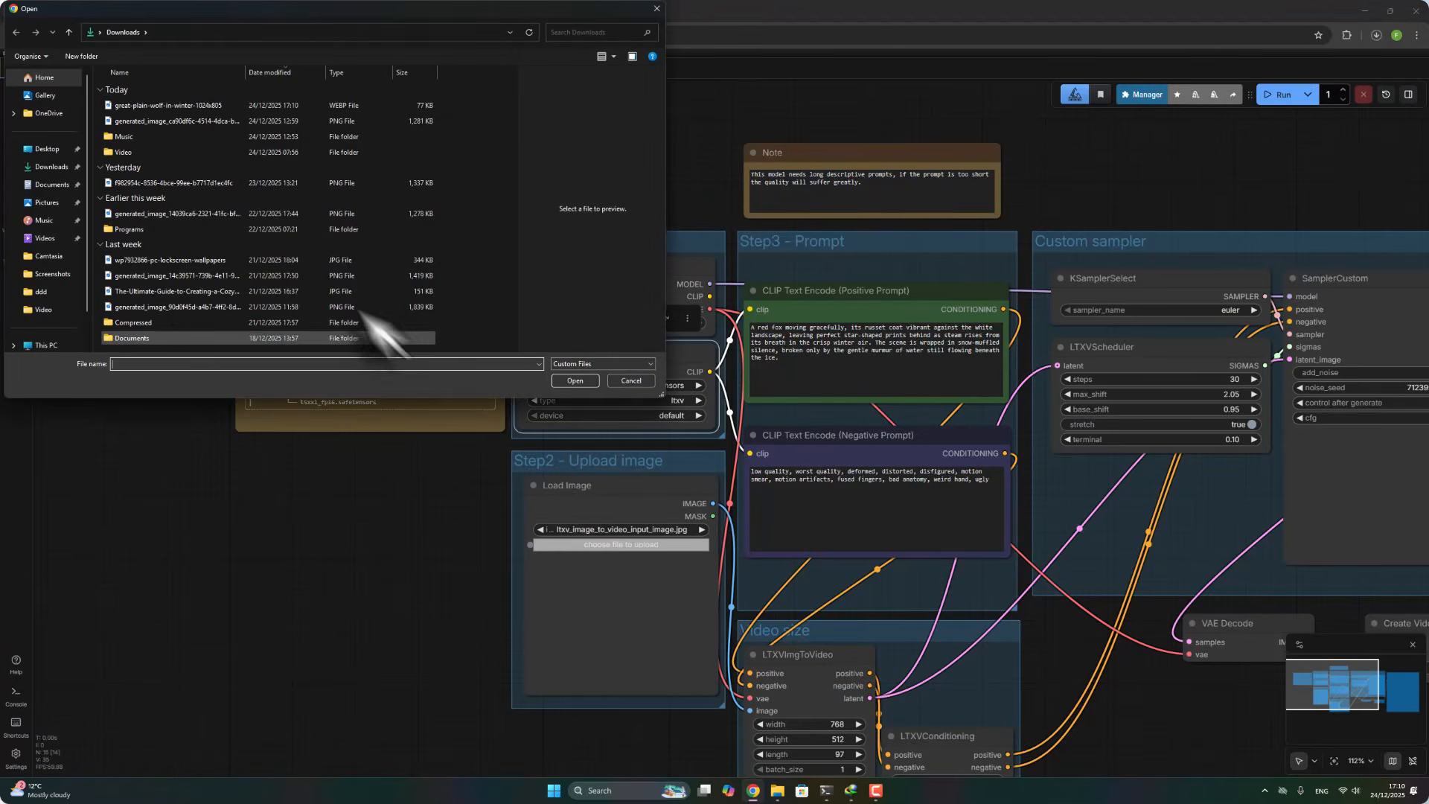
{"action": "left_click", "coordinate": [171, 106]}
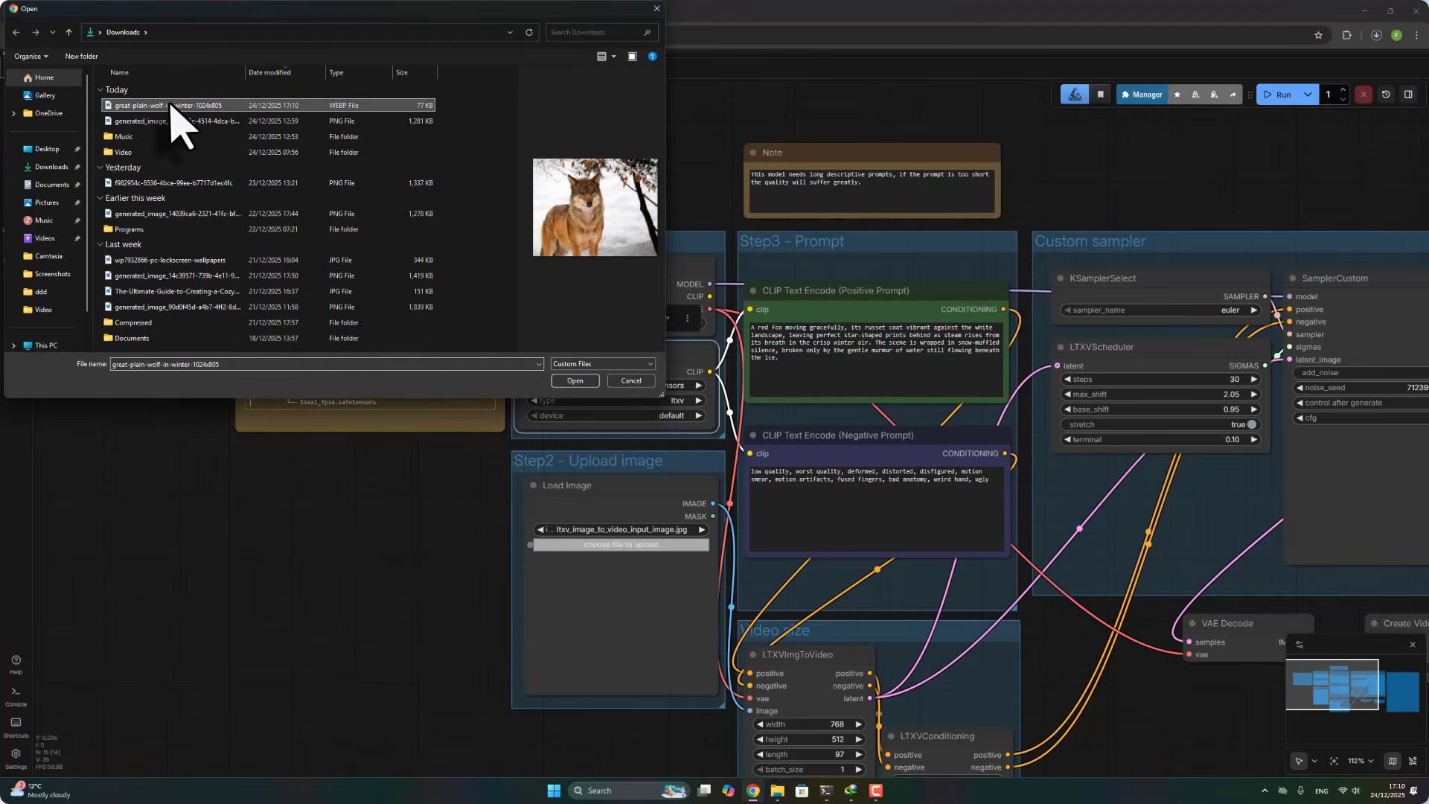
{"action": "left_click", "coordinate": [574, 381]}
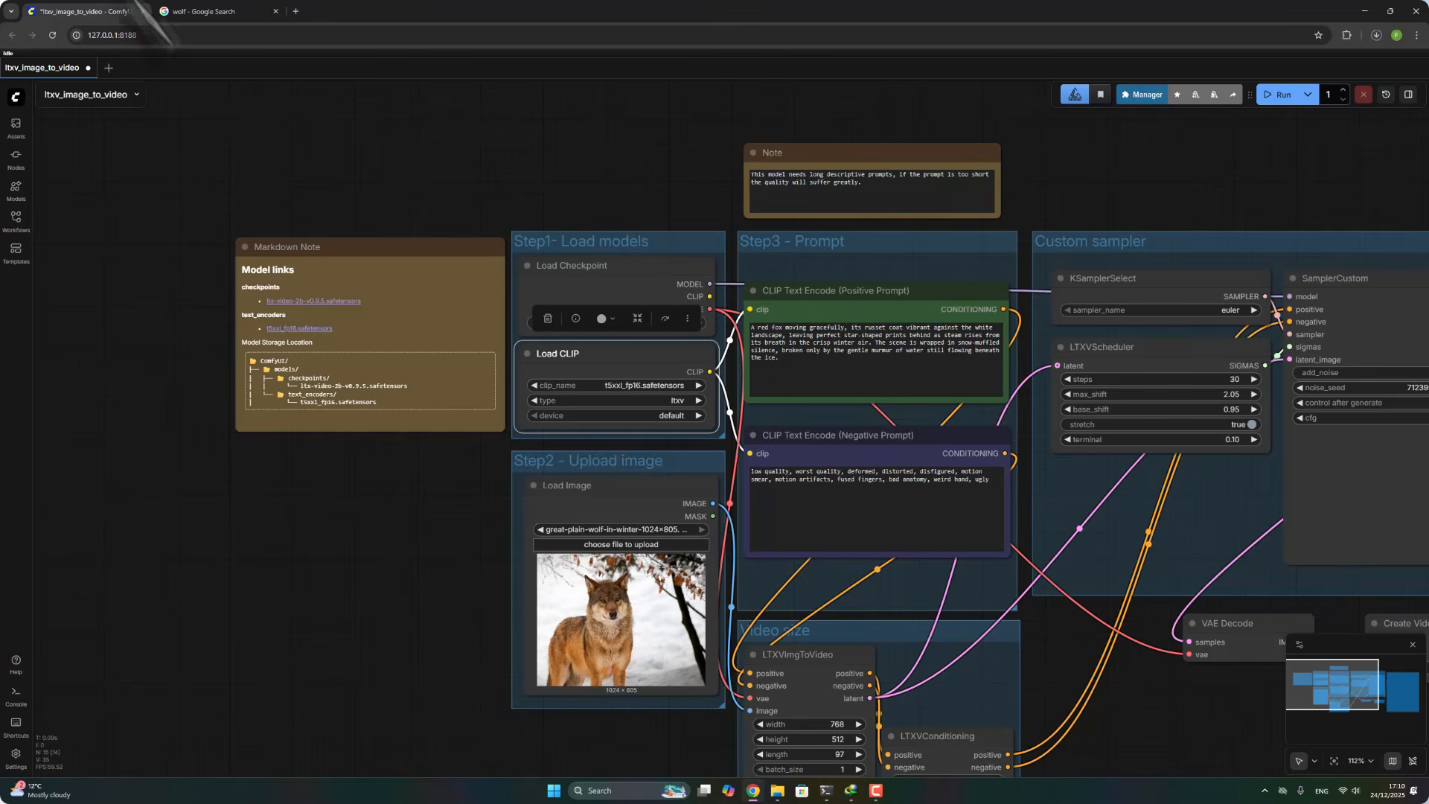
Open ChatGPT in a new browser tab and ask it to "create a video prompt of red wolf chasing a cat".
{"action": "left_click", "coordinate": [296, 11]}
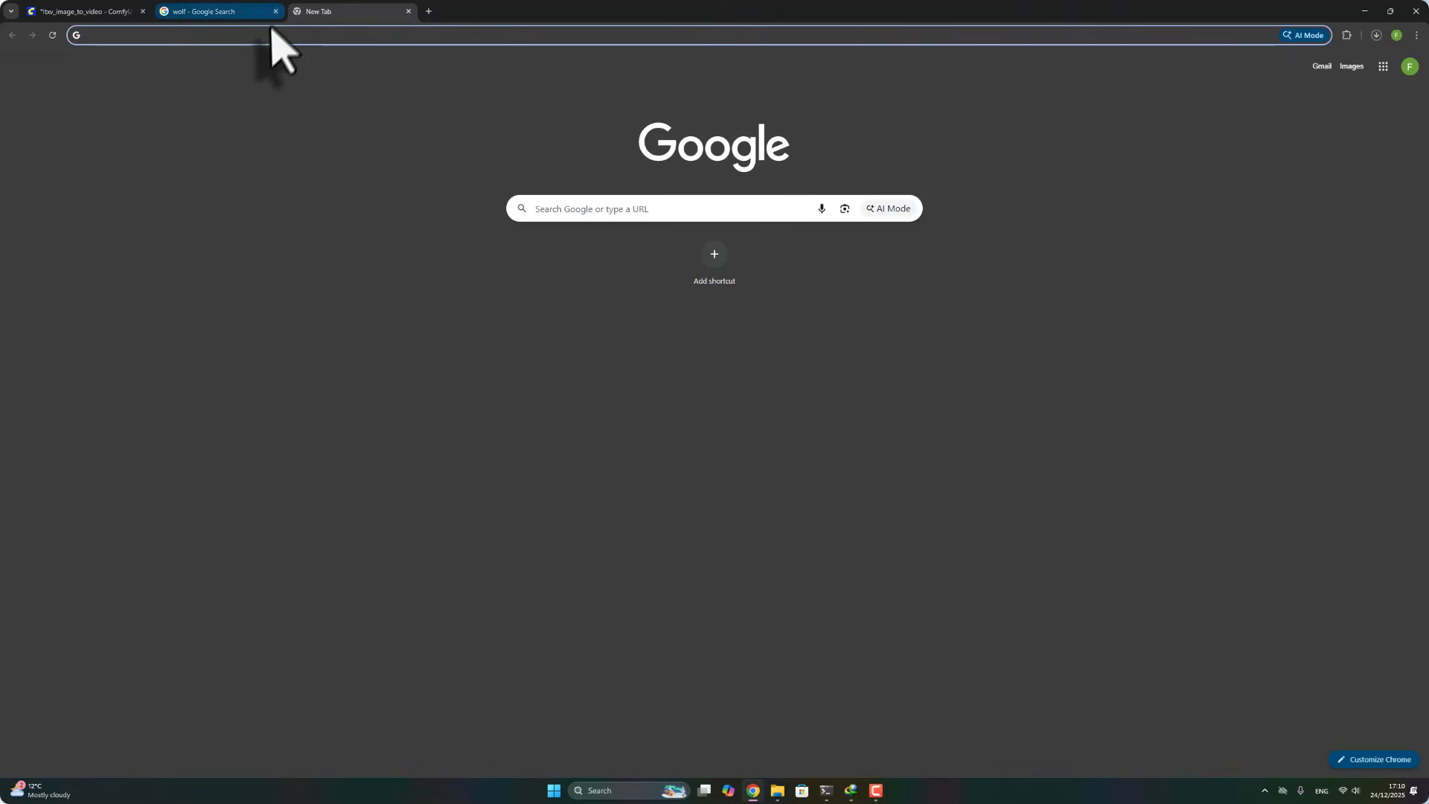
{"action": "left_click", "coordinate": [272, 35]}
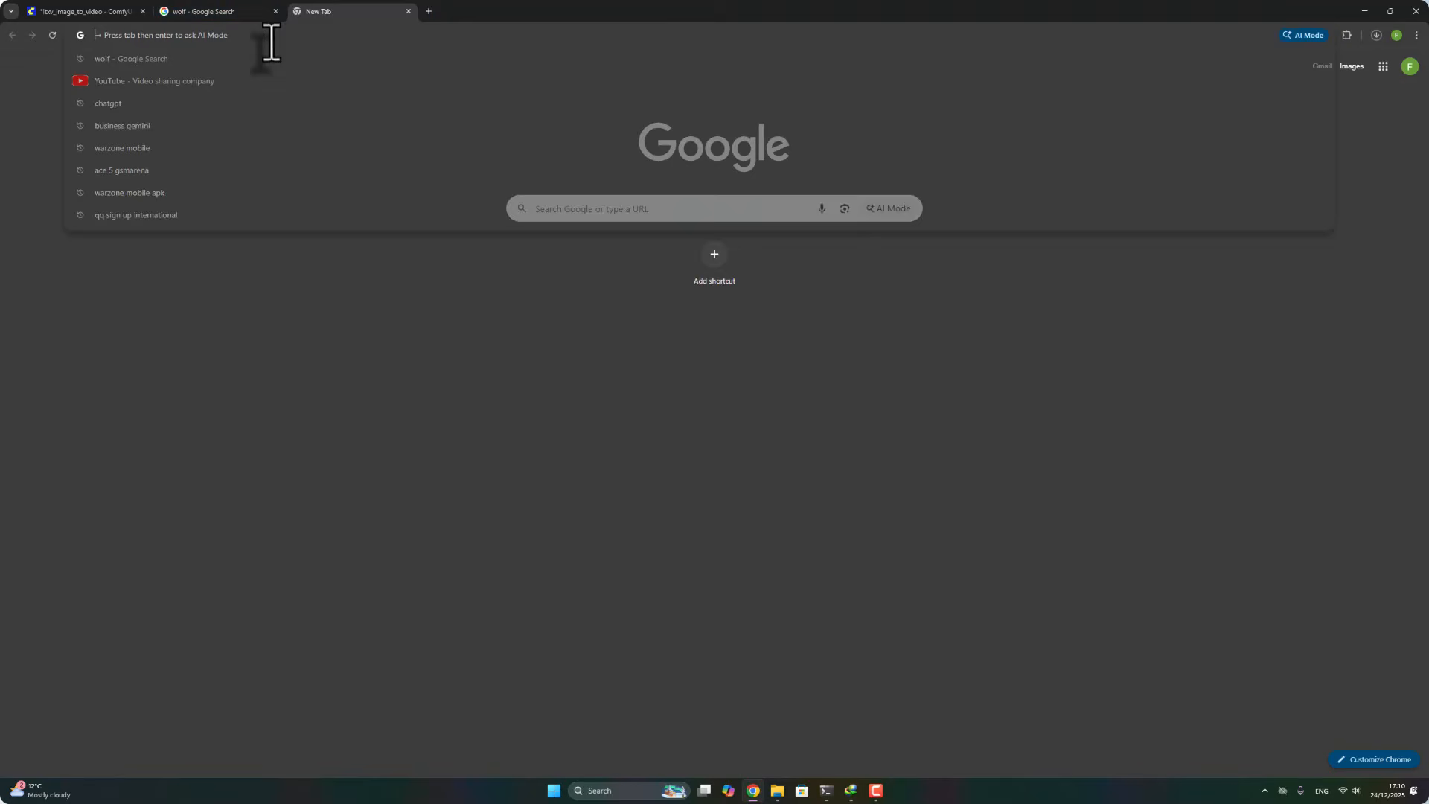
{"action": "left_click", "coordinate": [198, 104]}
{"action": "left_click", "coordinate": [153, 179]}
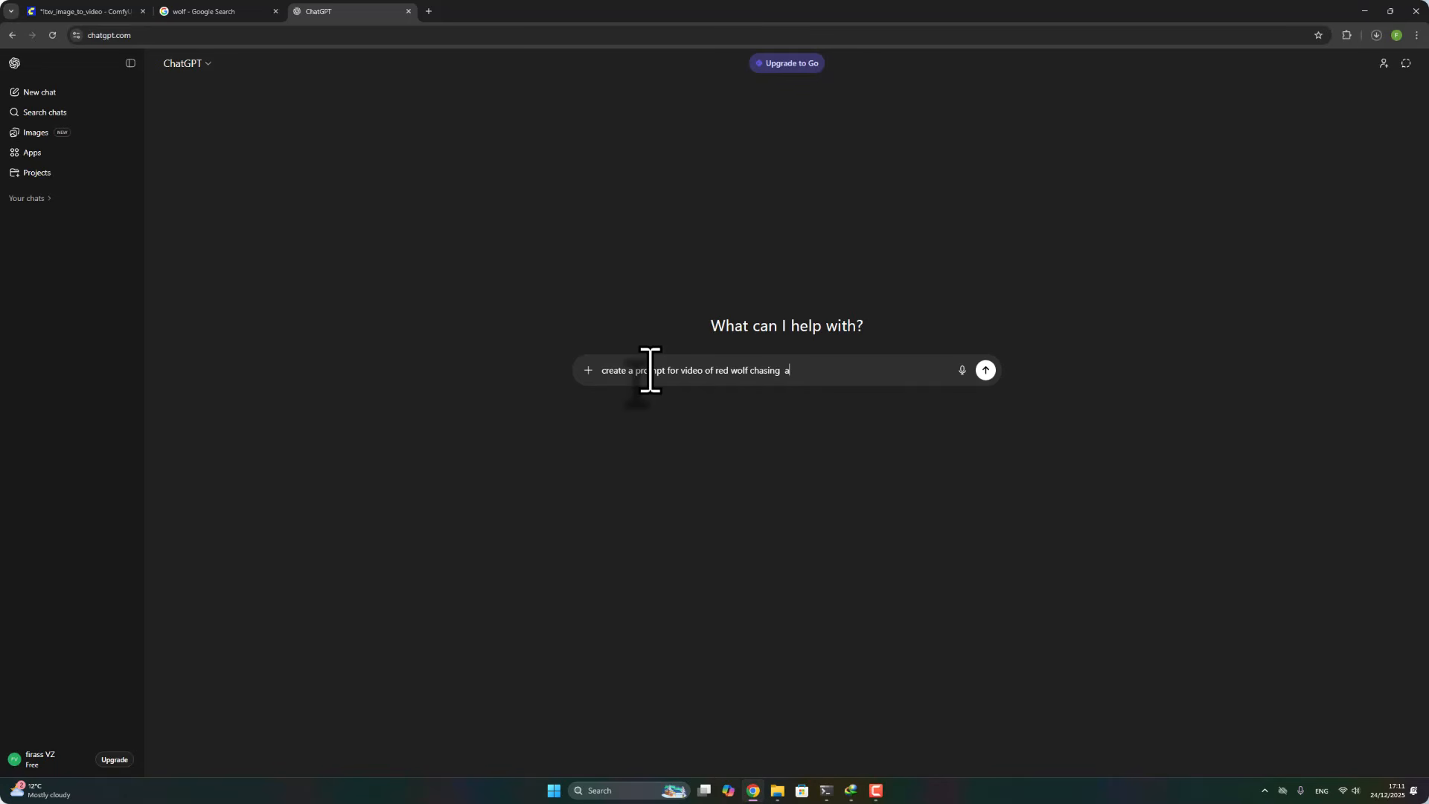
{"action": "key", "text": "Return"}
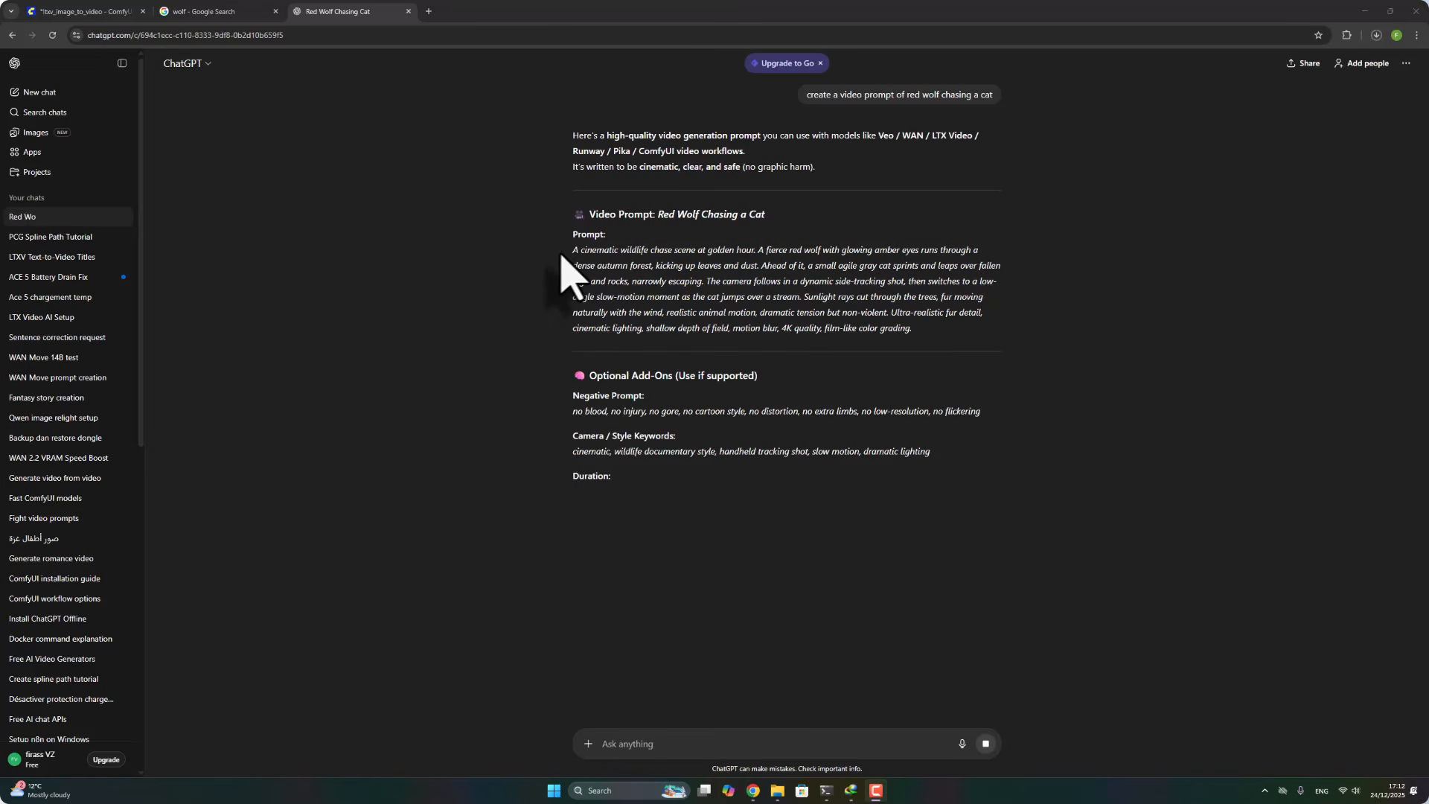
Copy the generated video prompt paragraph from ChatGPT and replace the CLIP Text Encode (Positive Prompt) text with it in ComfyUI.
{"action": "left_click_drag", "start_coordinate": [572, 250], "coordinate": [894, 329]}
{"action": "right_click", "coordinate": [875, 313]}
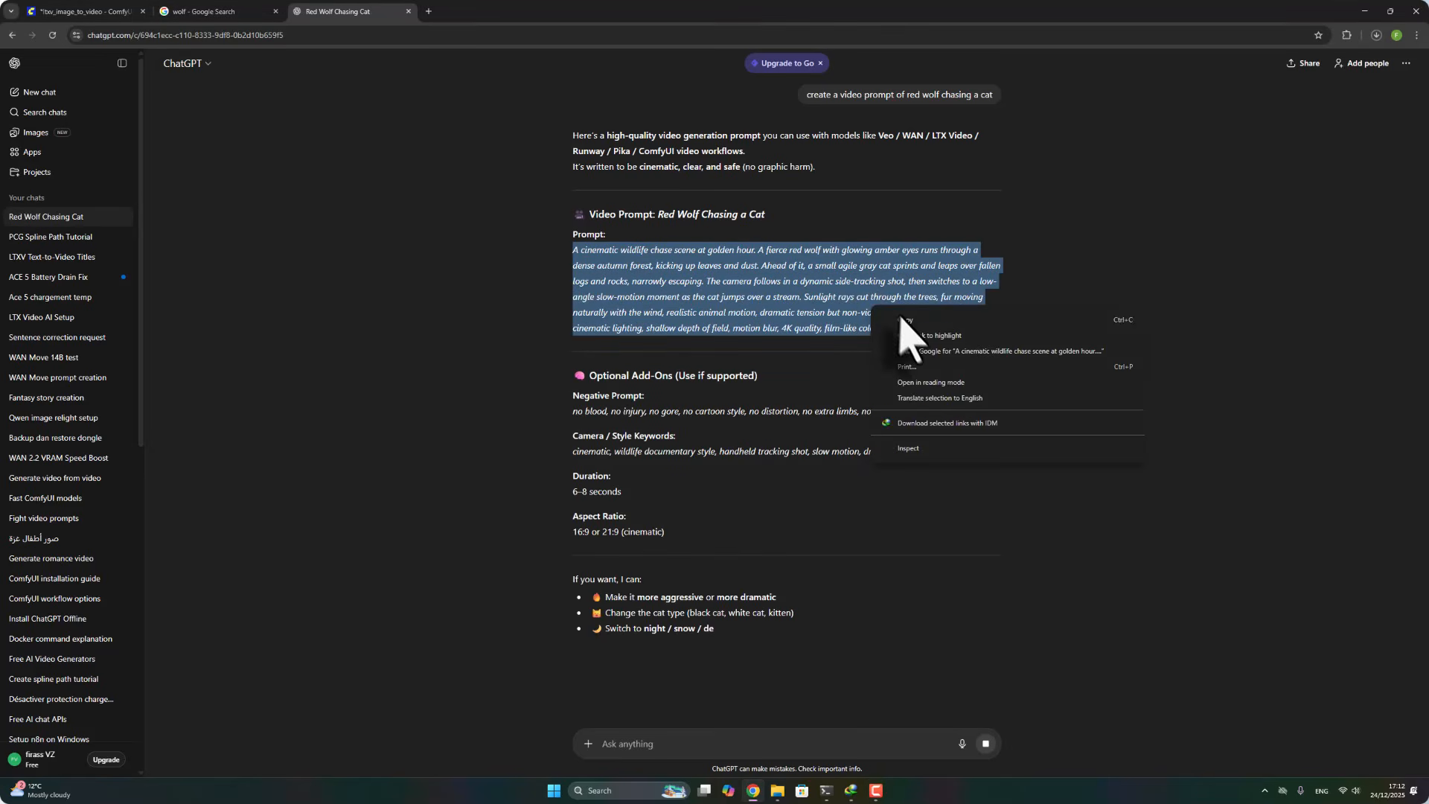
{"action": "left_click", "coordinate": [909, 319]}
{"action": "left_click", "coordinate": [97, 11]}
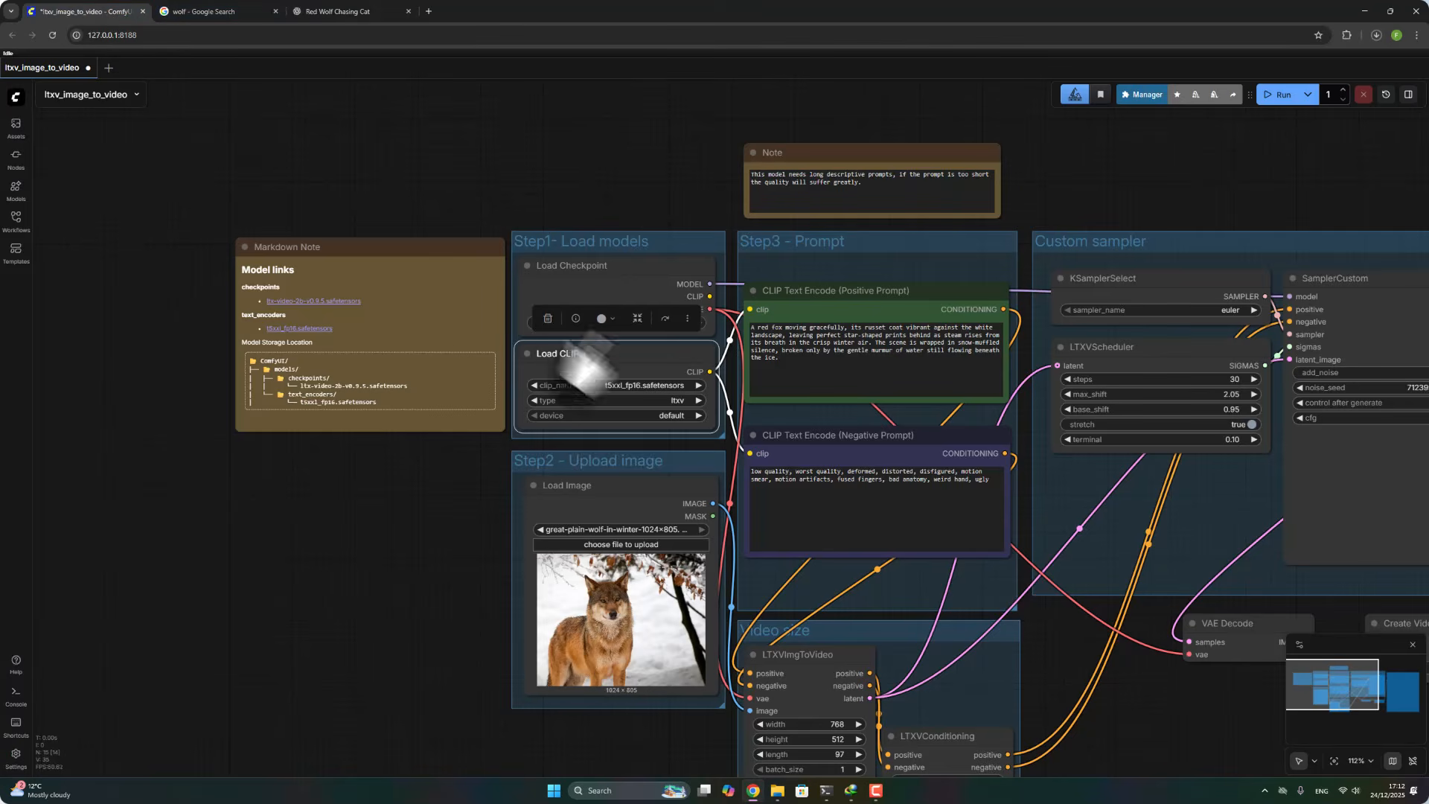
{"action": "left_click", "coordinate": [868, 342]}
{"action": "key", "text": "ctrl+a"}
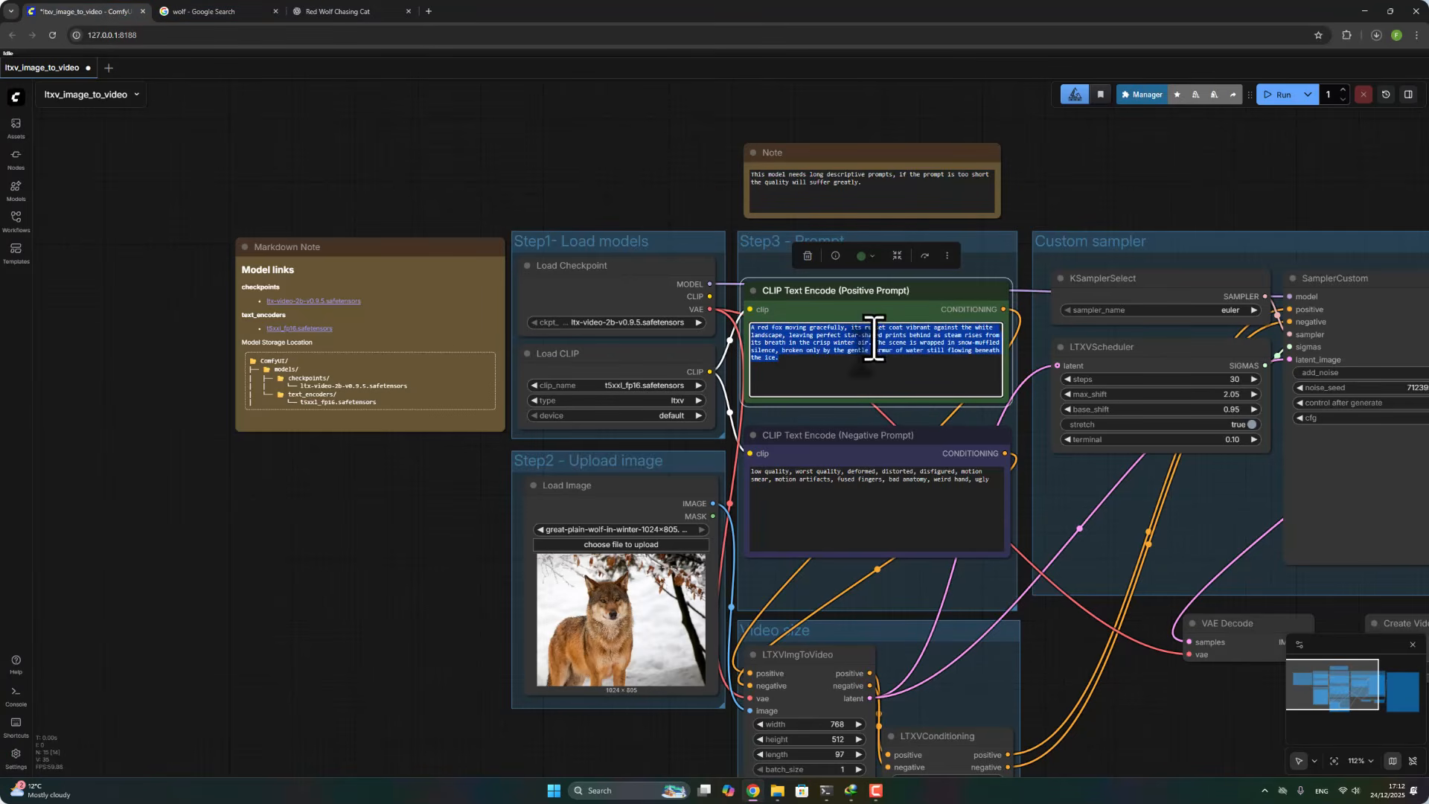
{"action": "right_click", "coordinate": [875, 341]}
{"action": "left_click", "coordinate": [945, 421]}
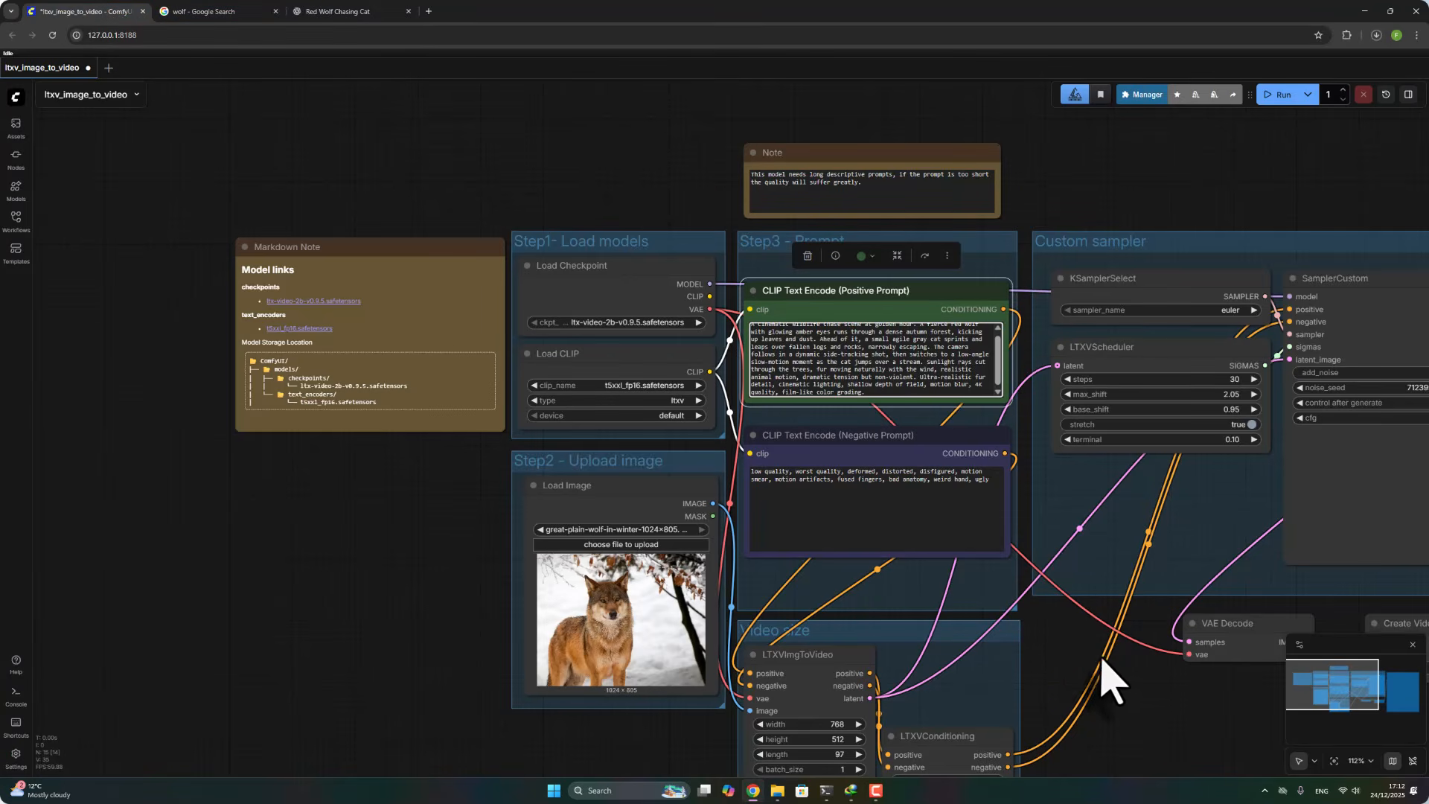
{"action": "left_click_drag", "start_coordinate": [1083, 659], "coordinate": [1112, 482]}
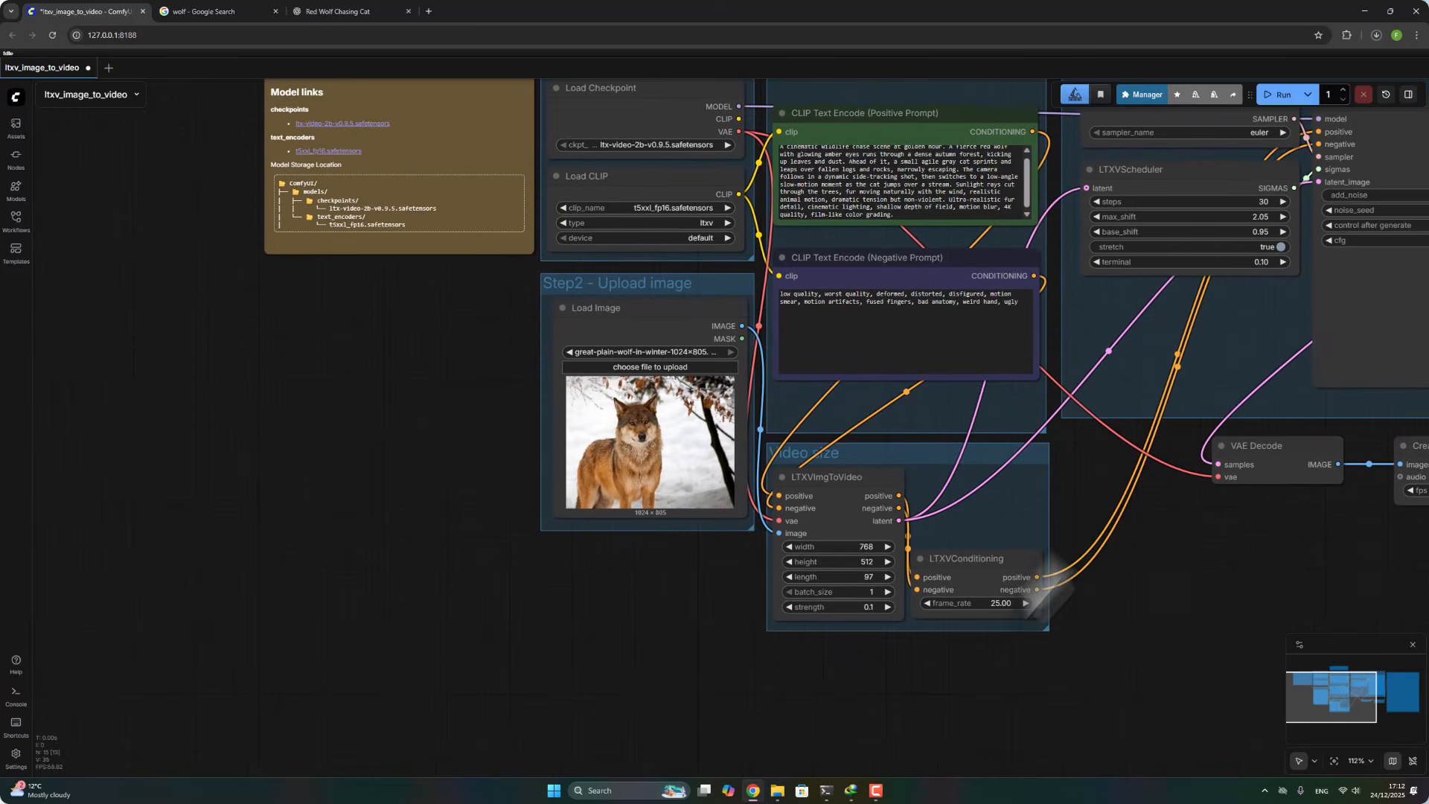
Set the video length in the LTXVImgToVideo node to 145.
{"action": "left_click", "coordinate": [868, 576]}
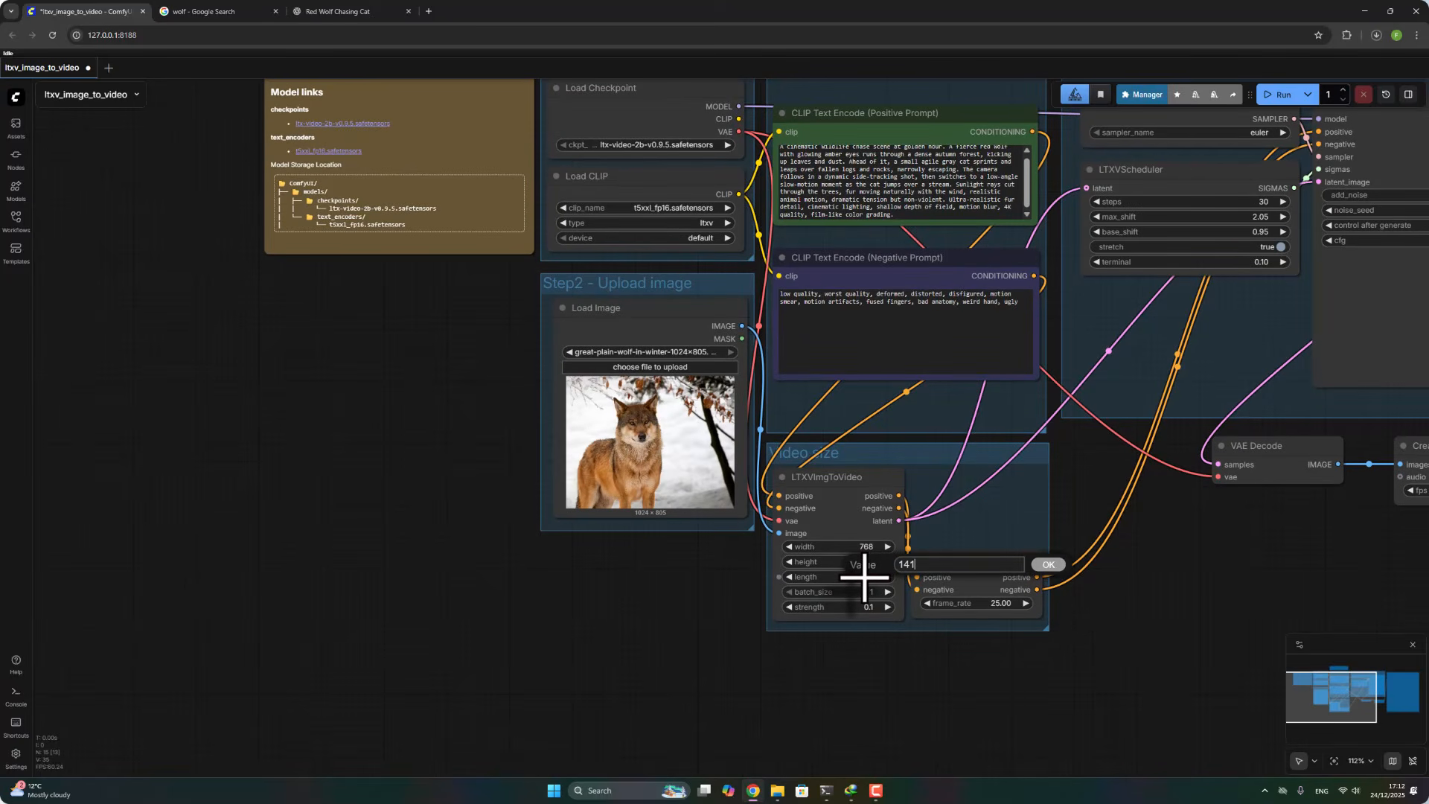
{"action": "type", "text": "145"}
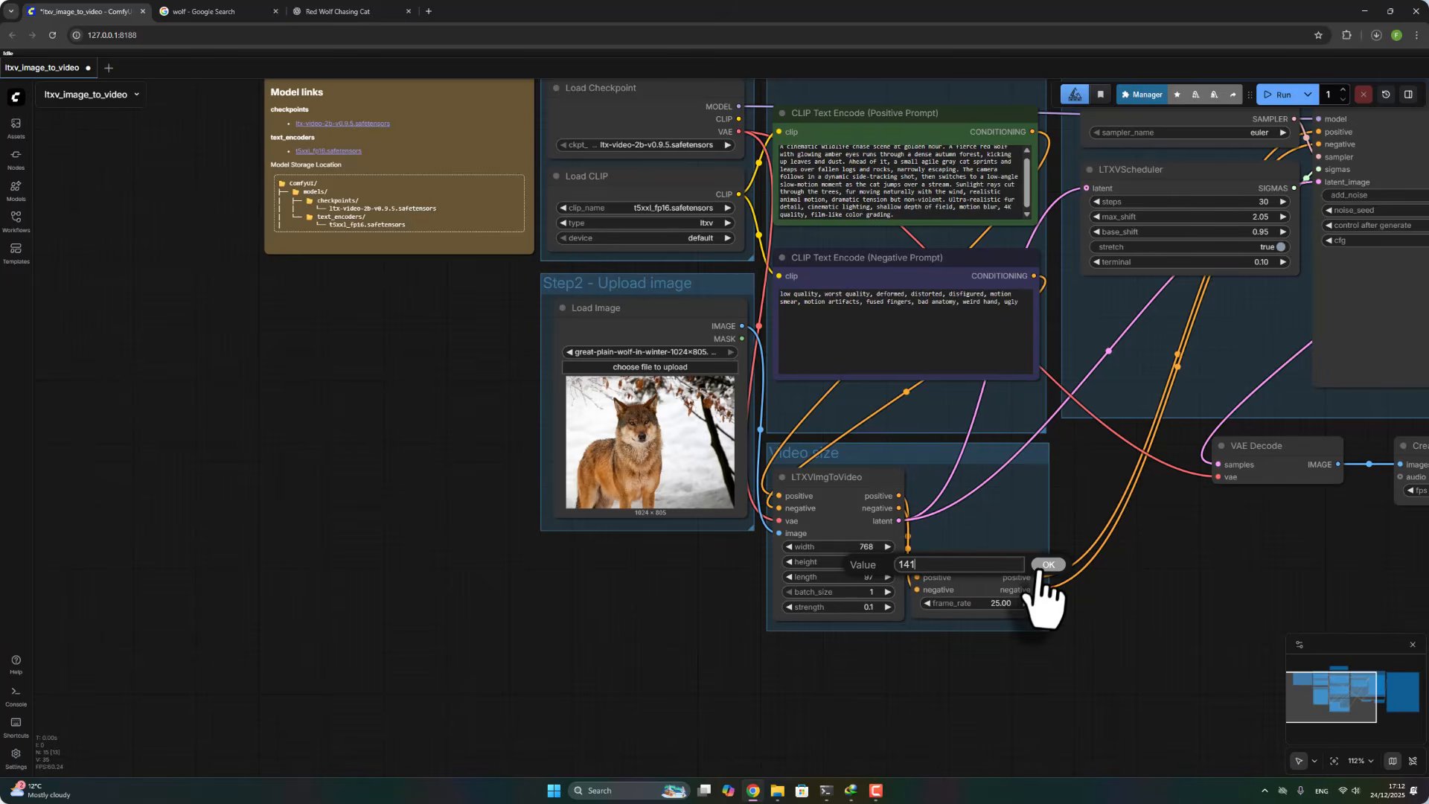
{"action": "left_click", "coordinate": [1048, 564]}
Run the image-to-video workflow and play the generated video in the Save Video node.
{"action": "left_click_drag", "start_coordinate": [1175, 606], "coordinate": [527, 682]}
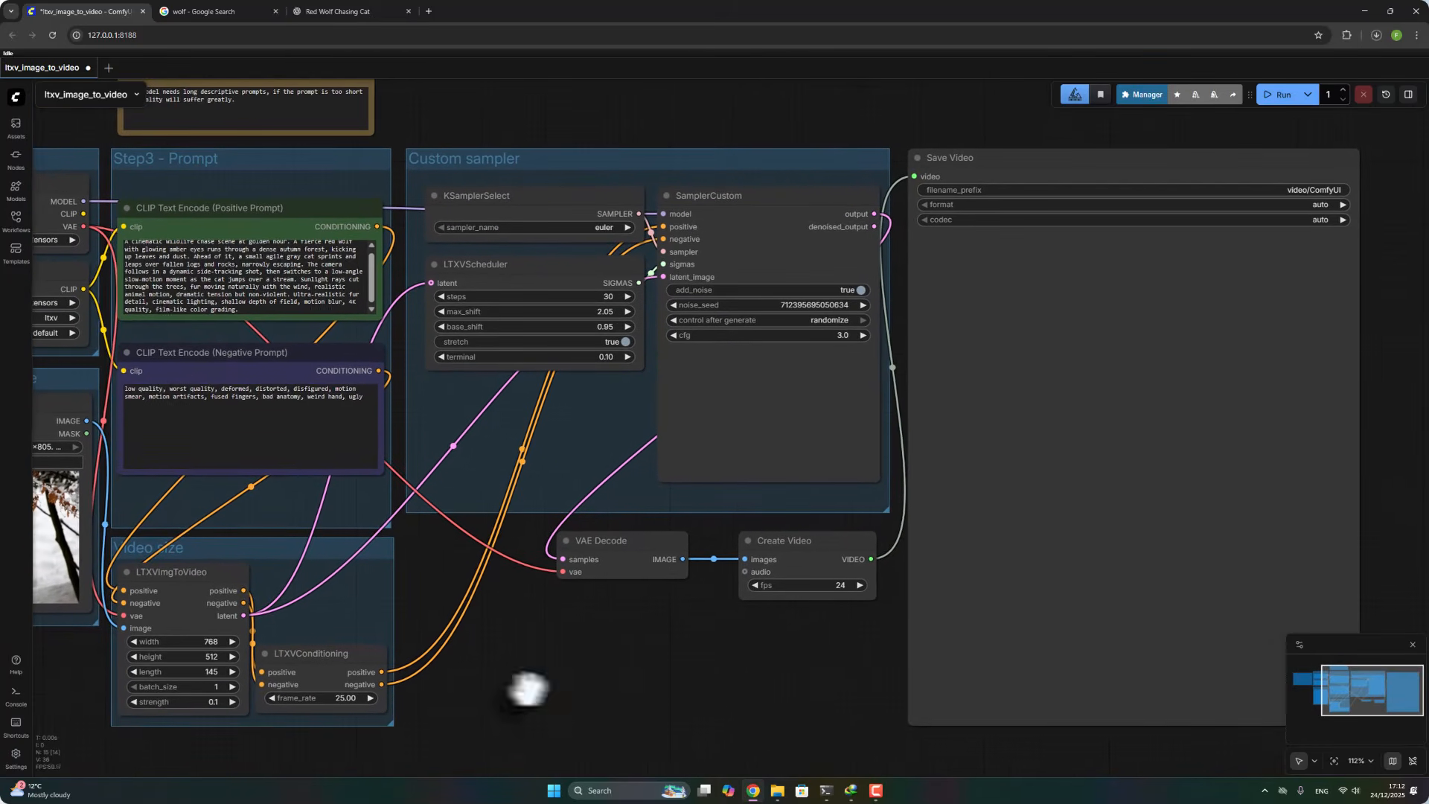
{"action": "left_click", "coordinate": [1278, 95]}
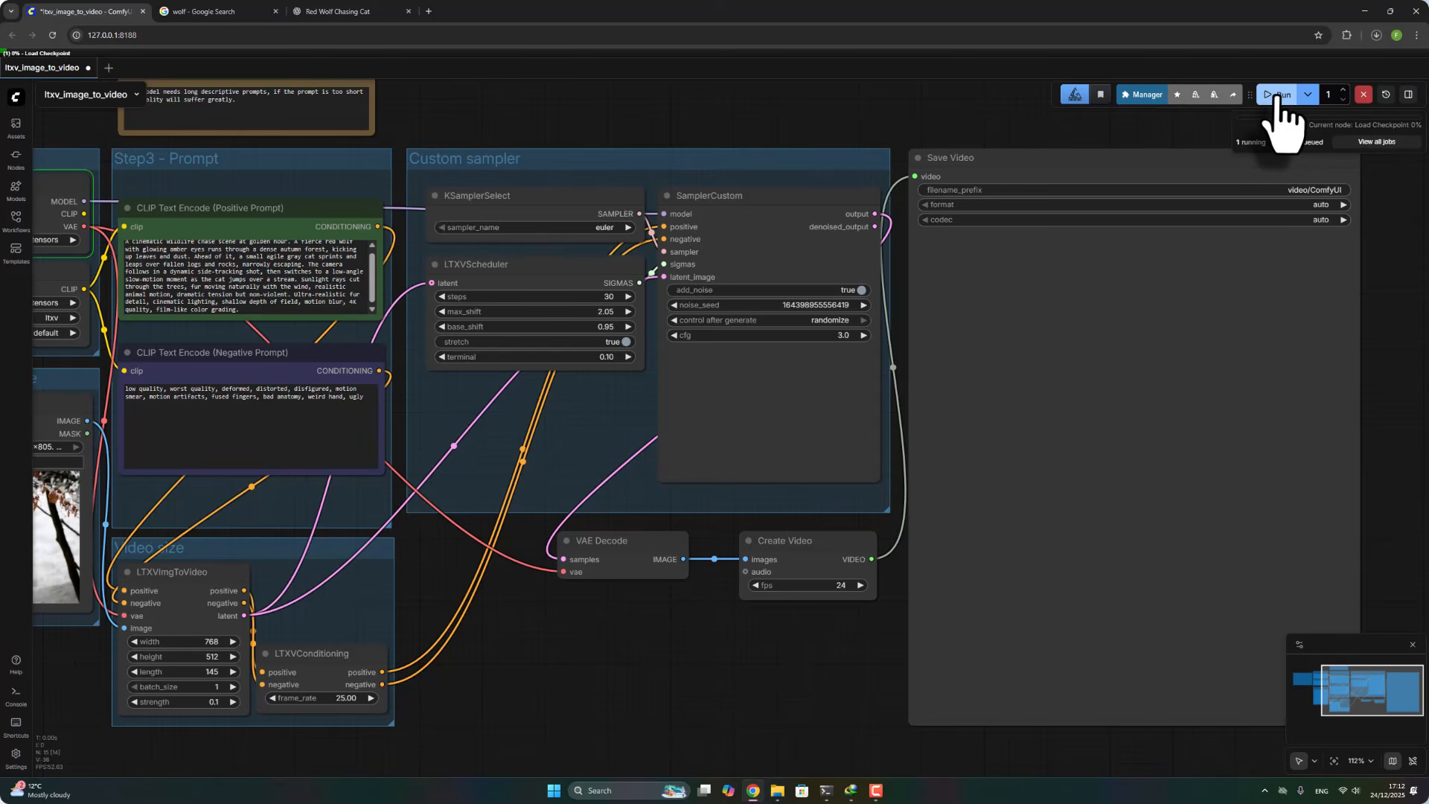
{"action": "left_click_drag", "start_coordinate": [654, 653], "coordinate": [823, 647]}
{"action": "scroll", "coordinate": [823, 646], "scroll_direction": "down", "scroll_amount": 2}
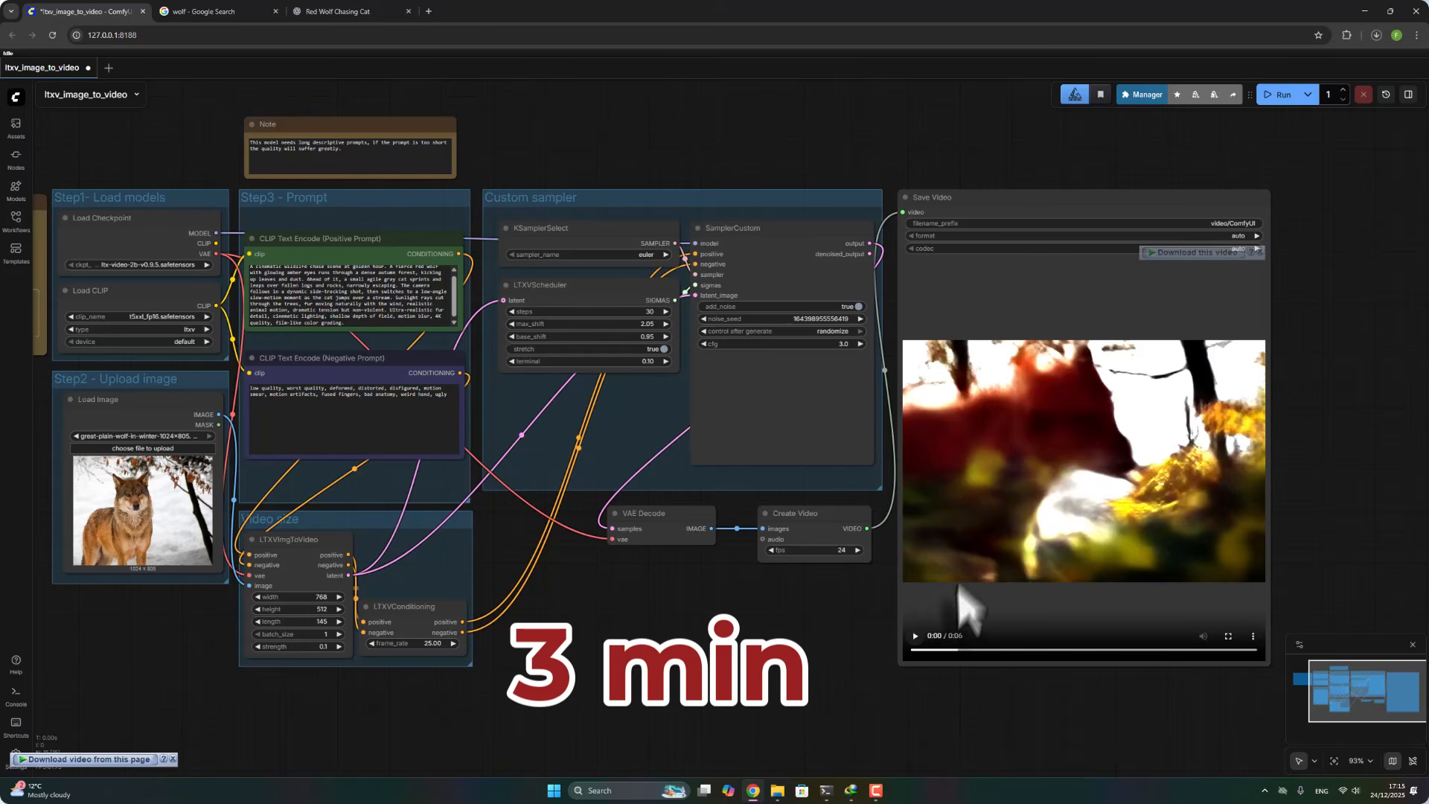
{"action": "left_click", "coordinate": [916, 637]}
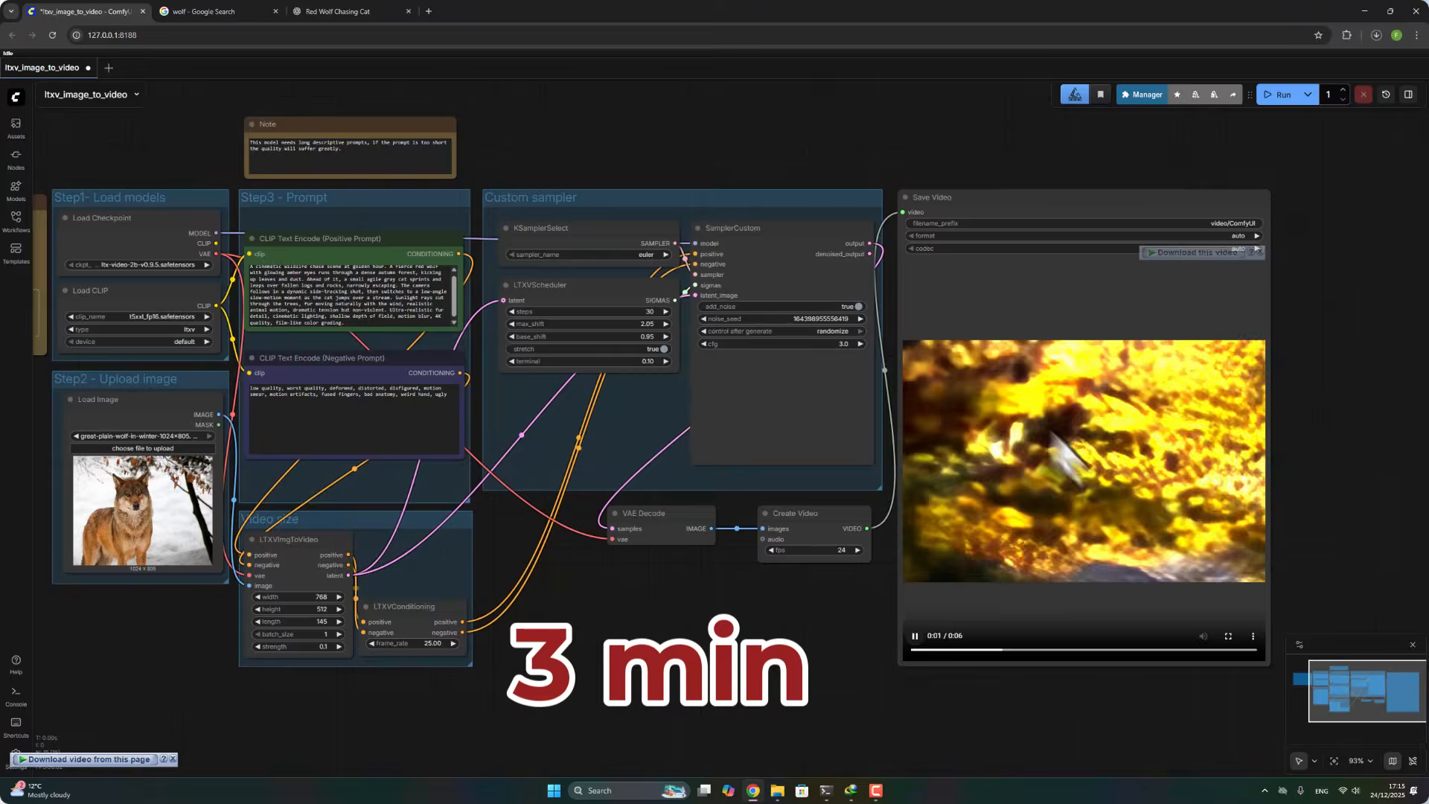